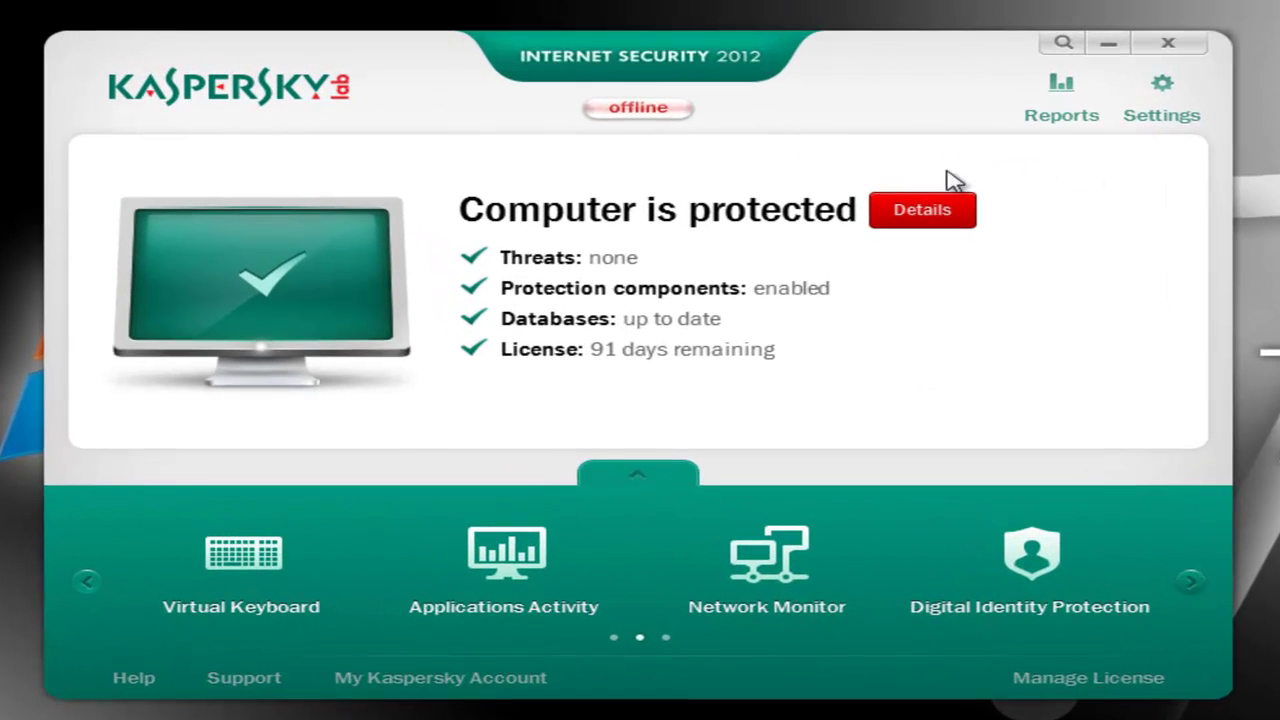
# View and close the support information, open the Security Network status, and check the internet connection
pyautogui.click(263, 680)
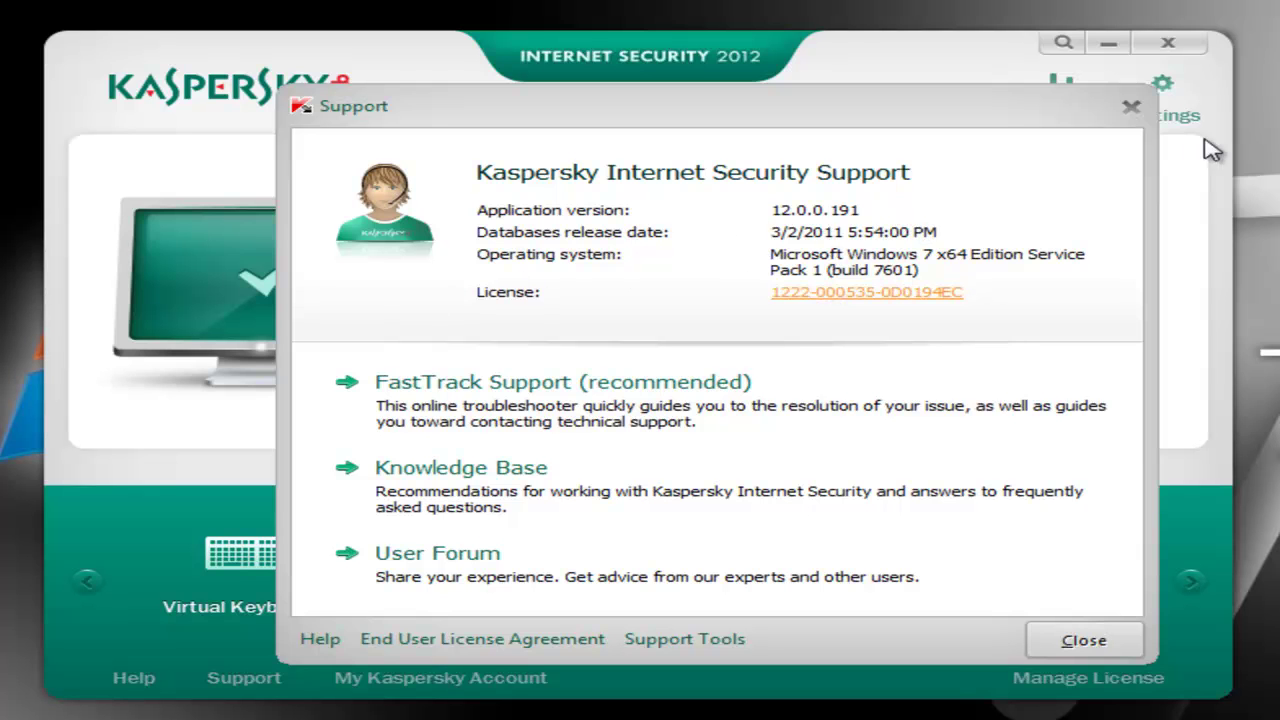
pyautogui.click(1131, 108)
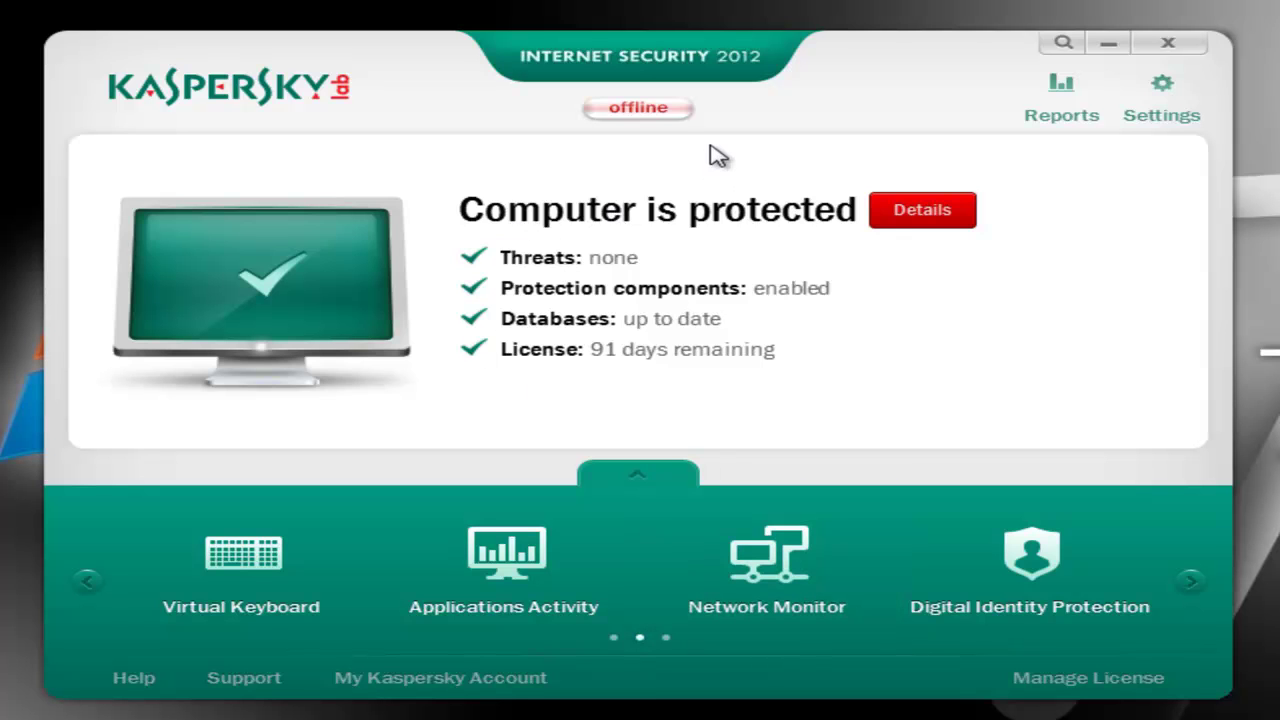
pyautogui.click(663, 108)
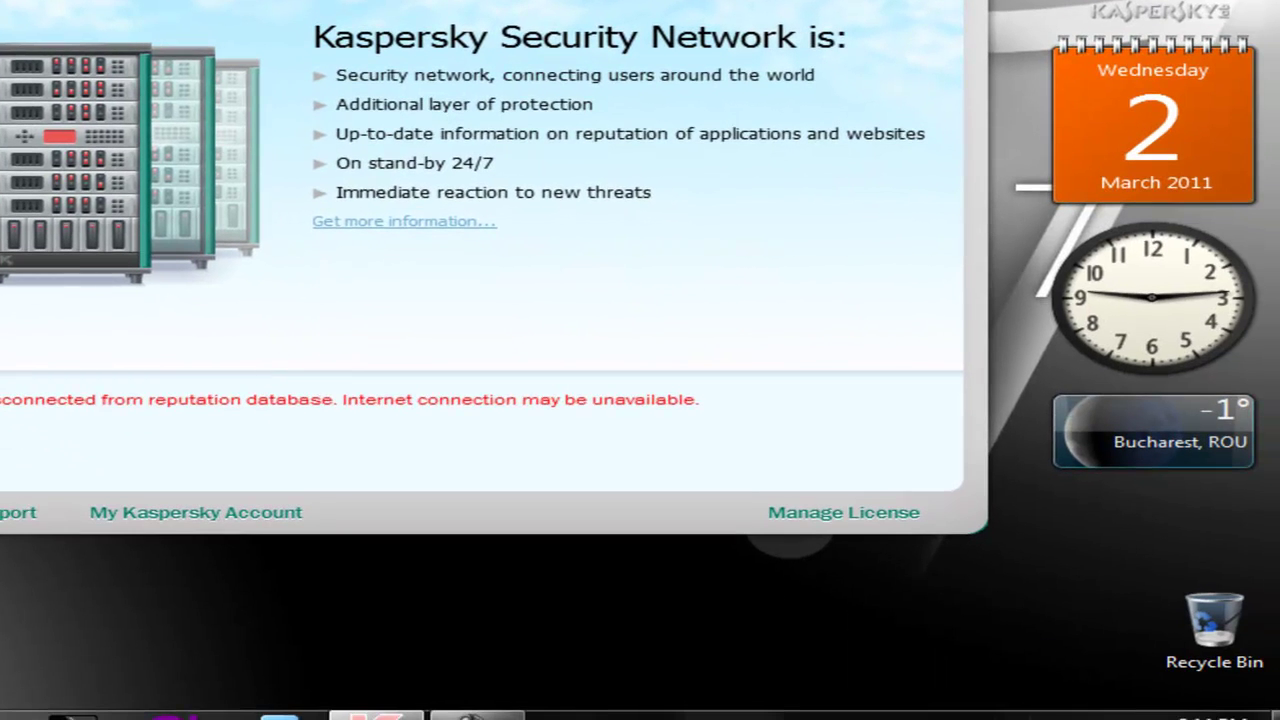
pyautogui.click(1140, 718)
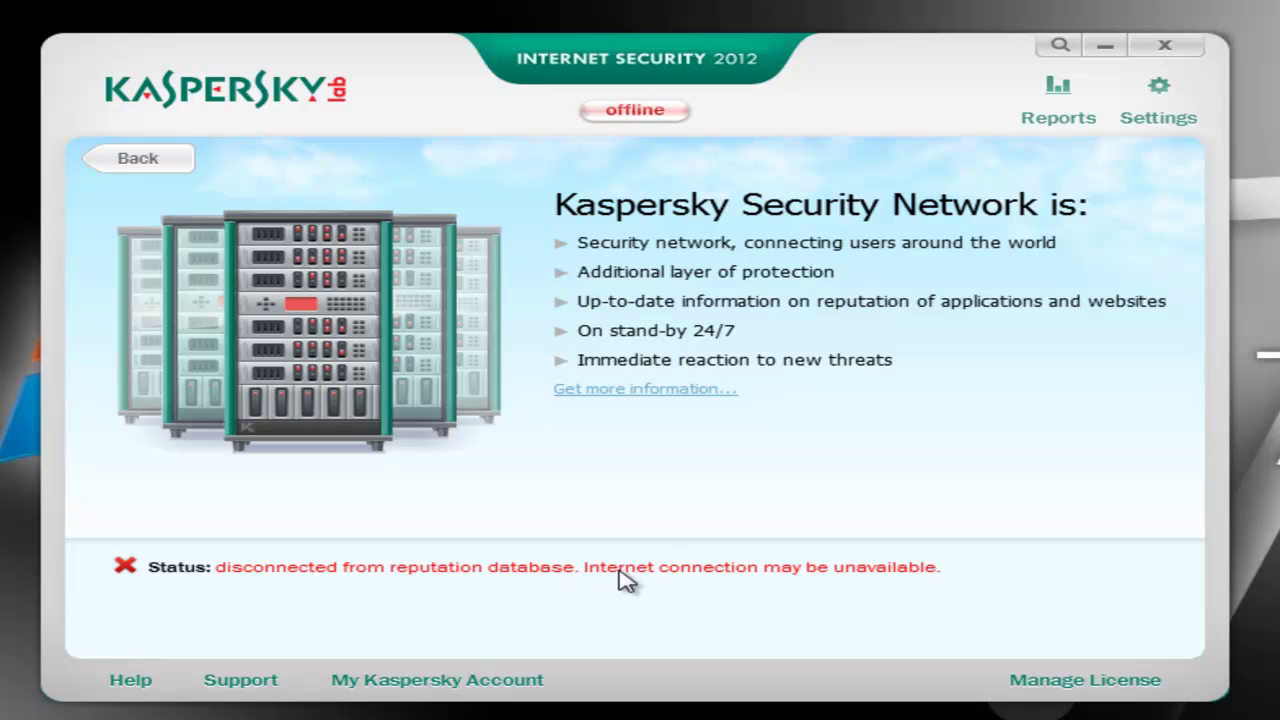
pyautogui.click(645, 390)
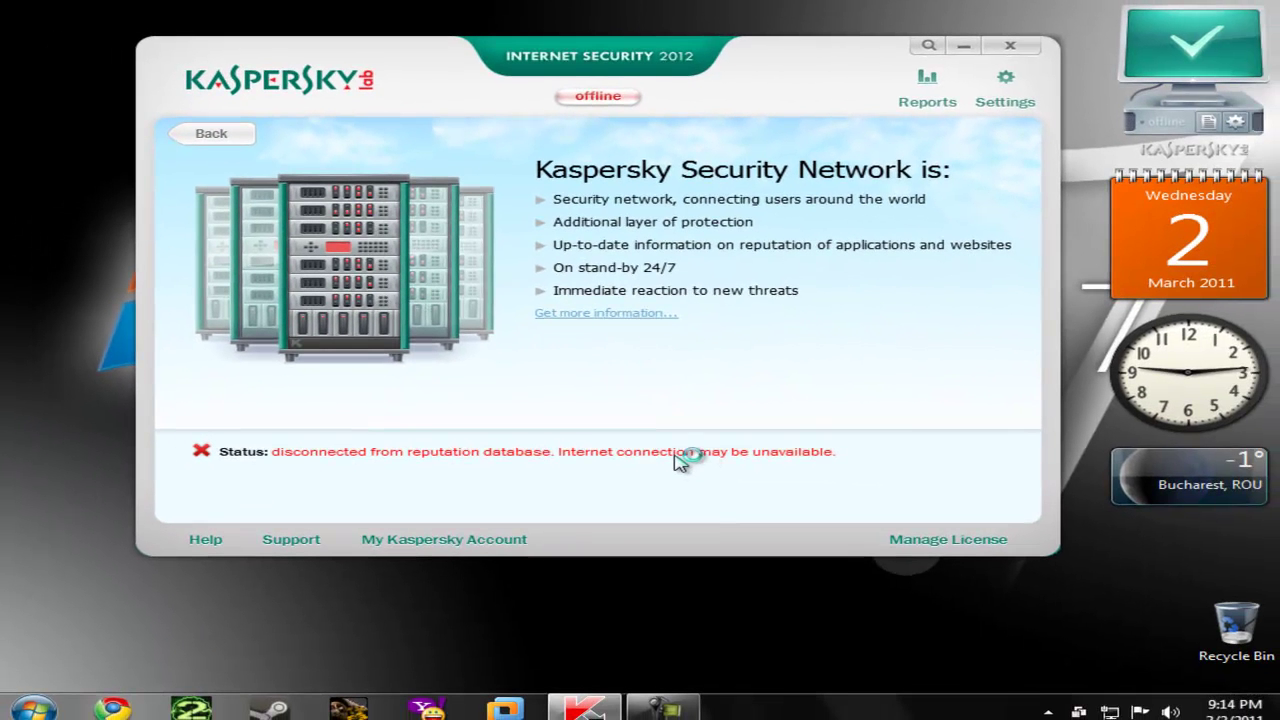
pyautogui.click(606, 313)
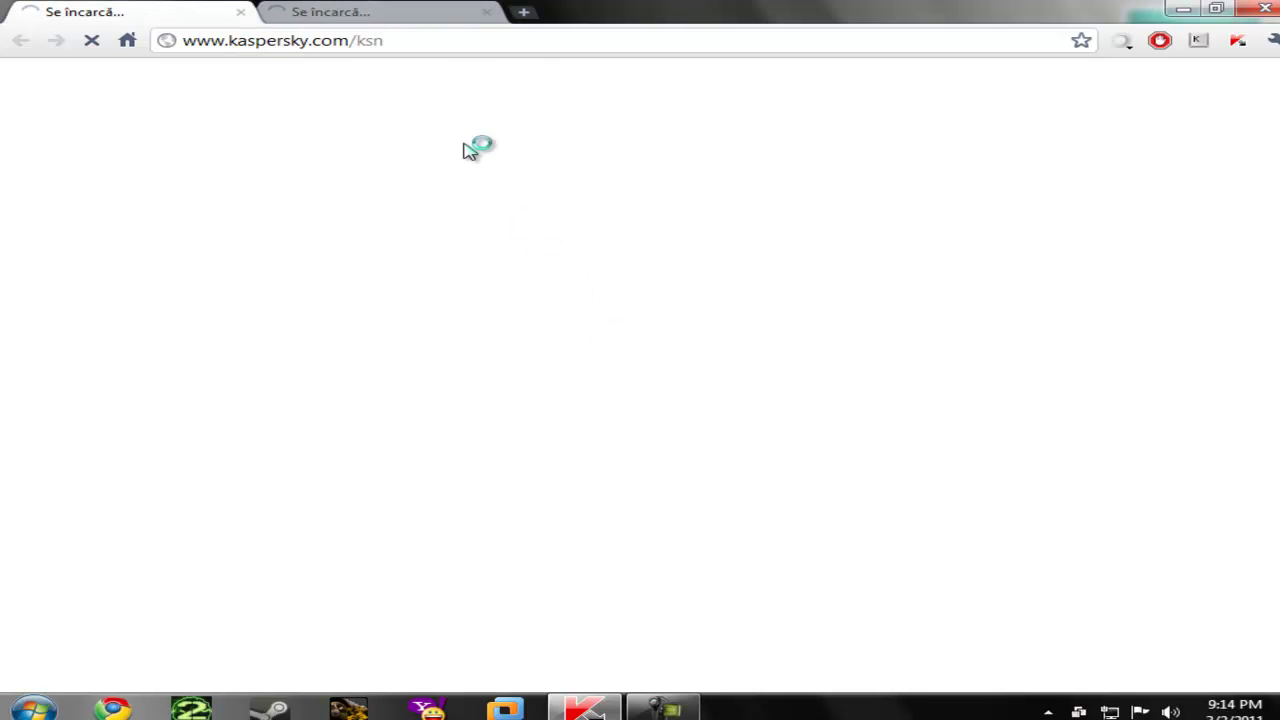
pyautogui.click(487, 12)
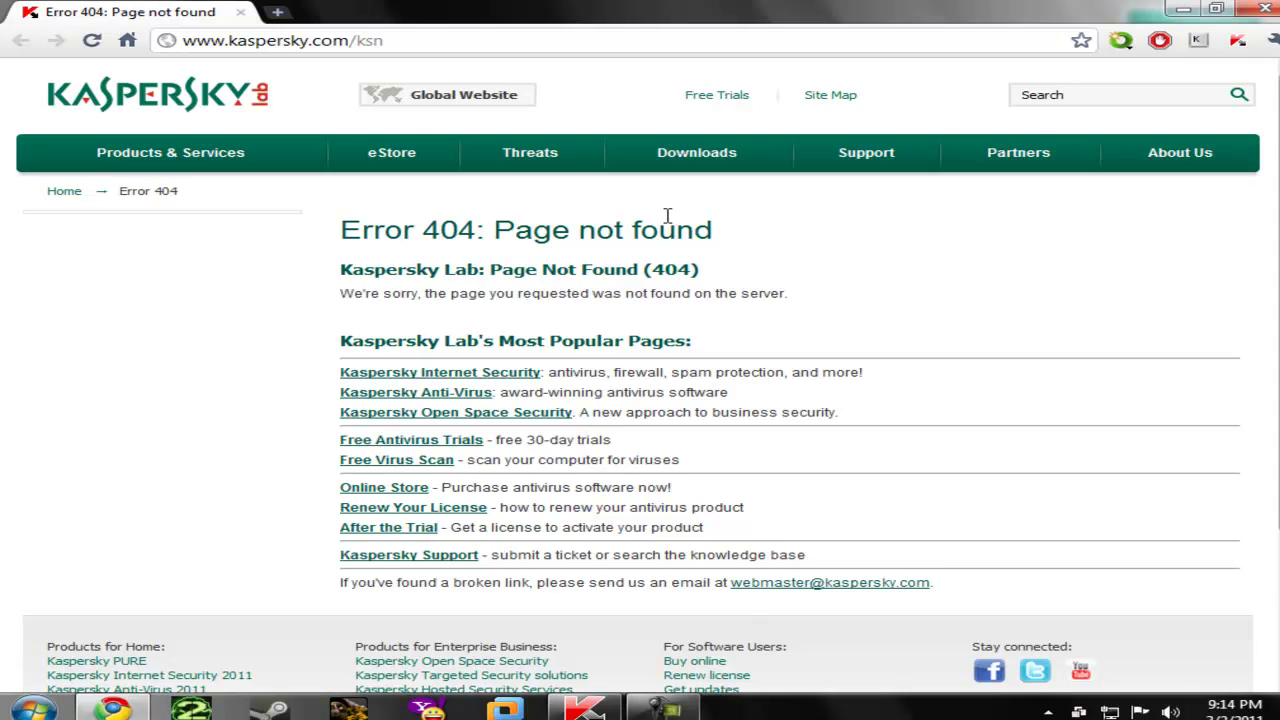
pyautogui.scroll(-1, 604, 228)
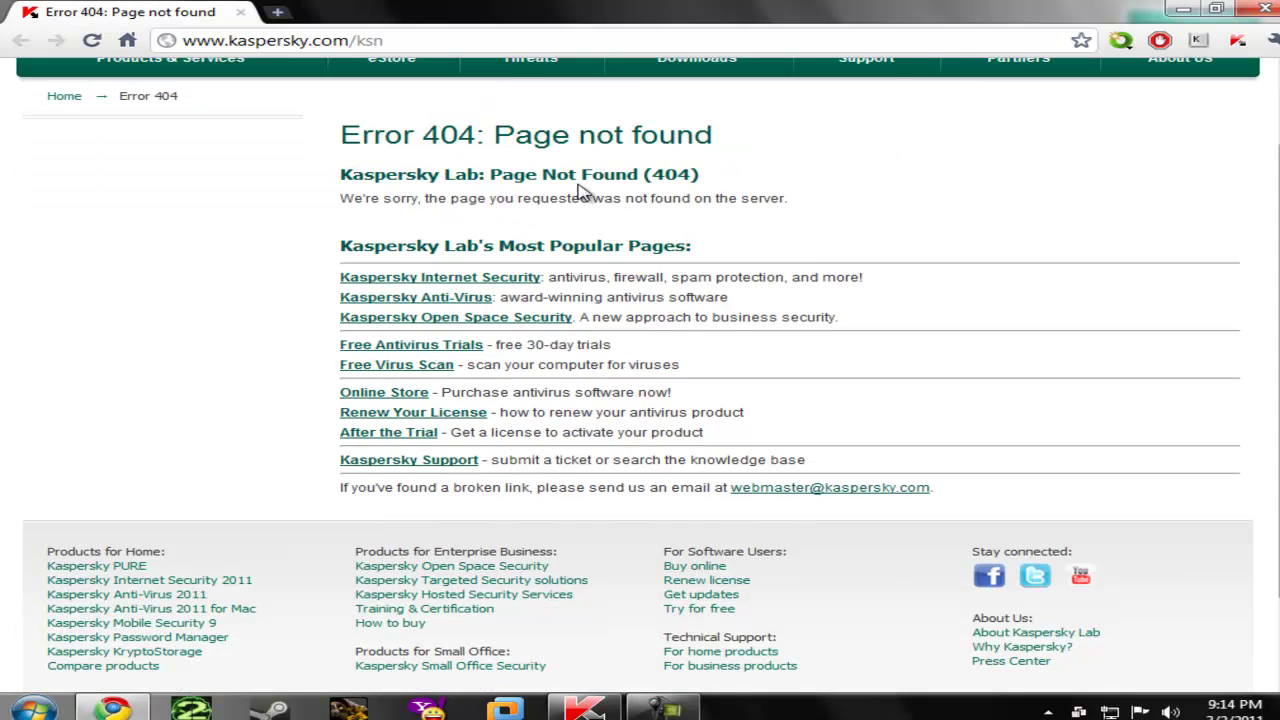
pyautogui.scroll(1, 575, 200)
pyautogui.scroll(-2, 557, 235)
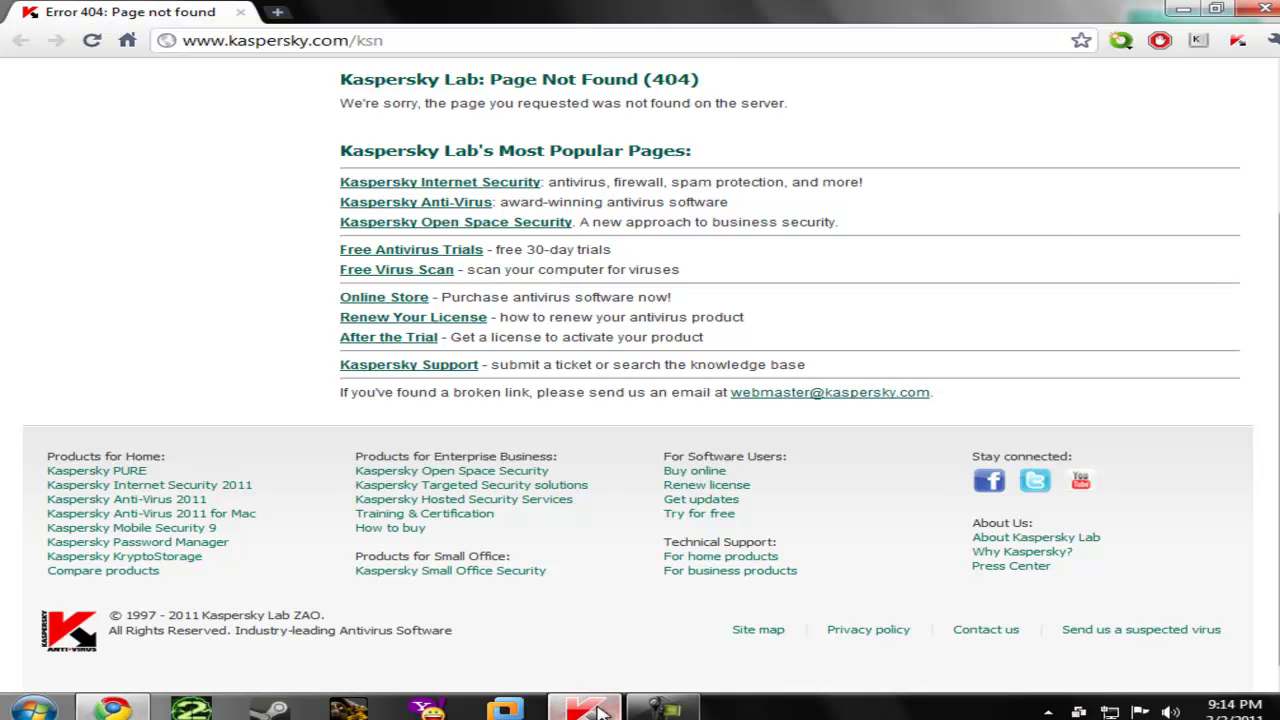
pyautogui.click(556, 708)
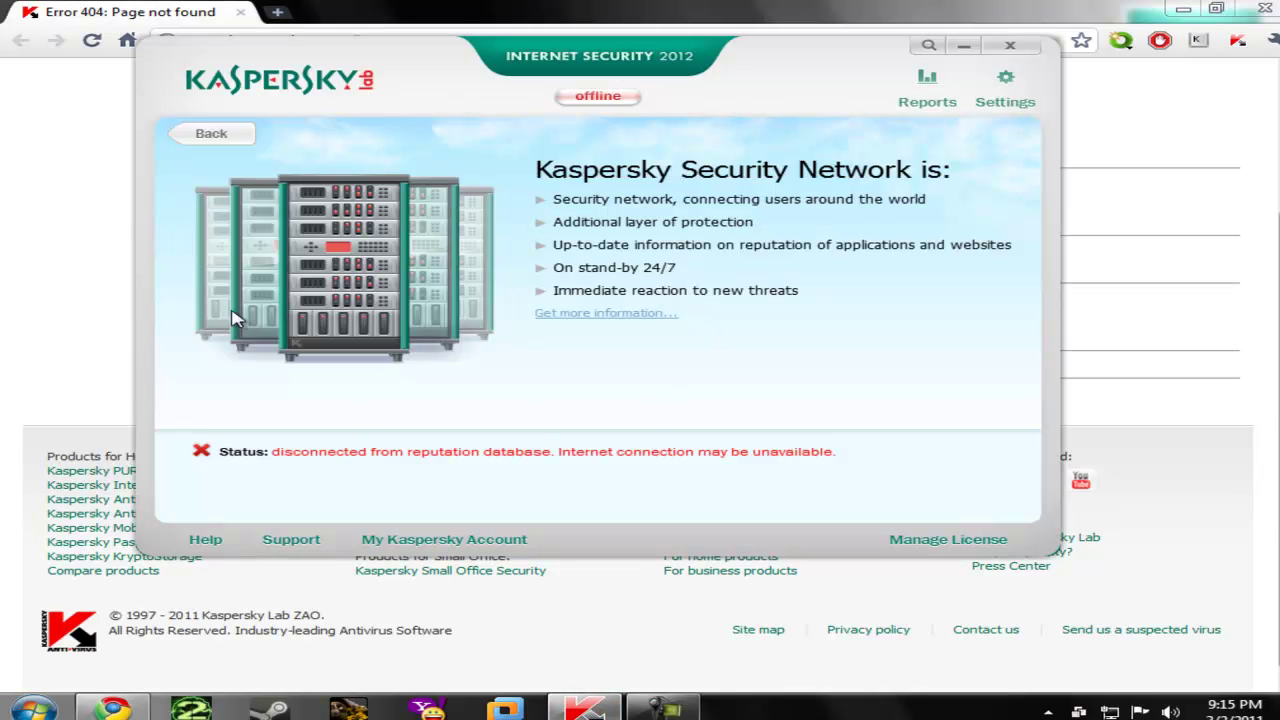
pyautogui.click(30, 305)
# Go back from Security Network to the main screen showing protected with 91 license days left
pyautogui.scroll(2, 1000, 415)
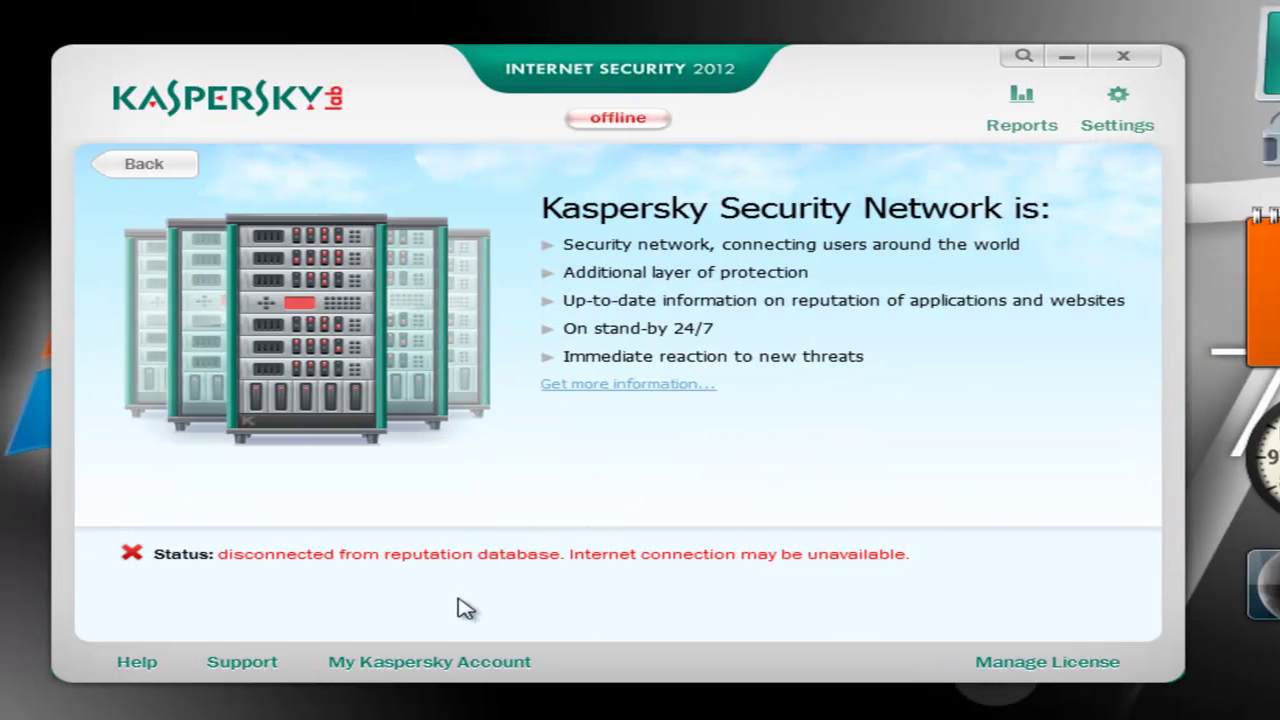
pyautogui.click(183, 164)
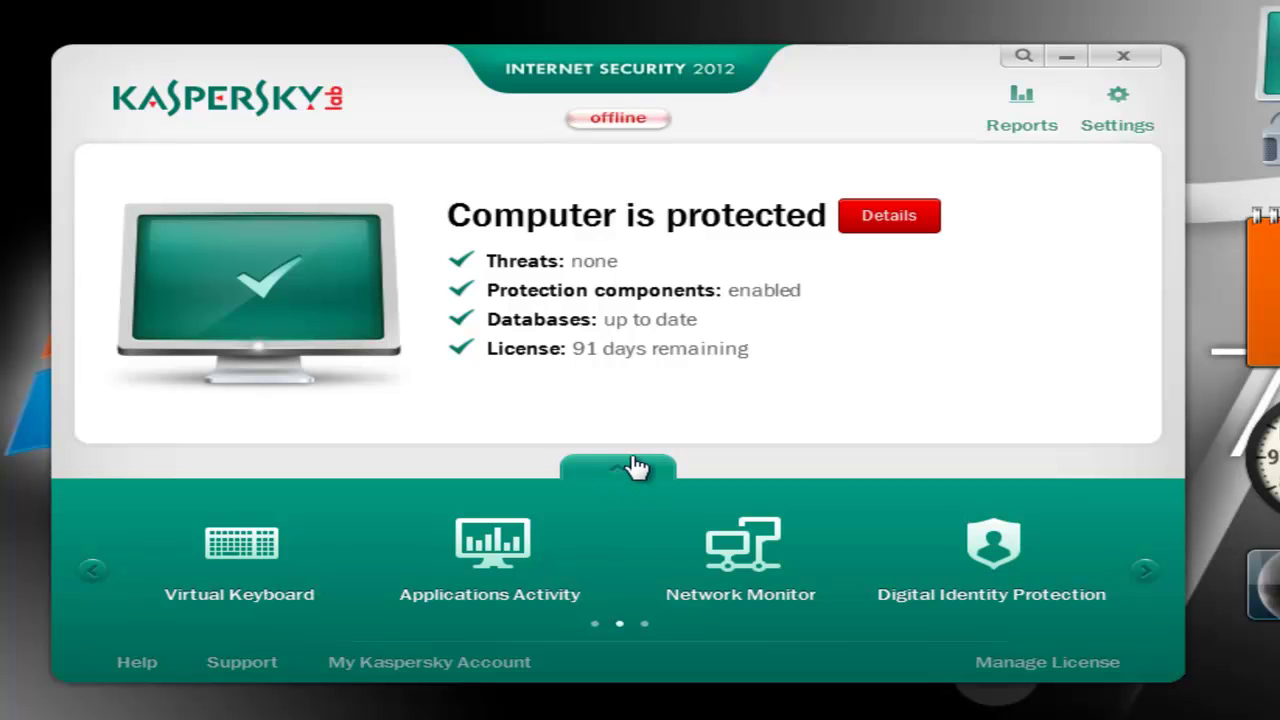
# Page the tools carousel from Scan through to the last set, then expand the full tools grid
pyautogui.click(95, 578)
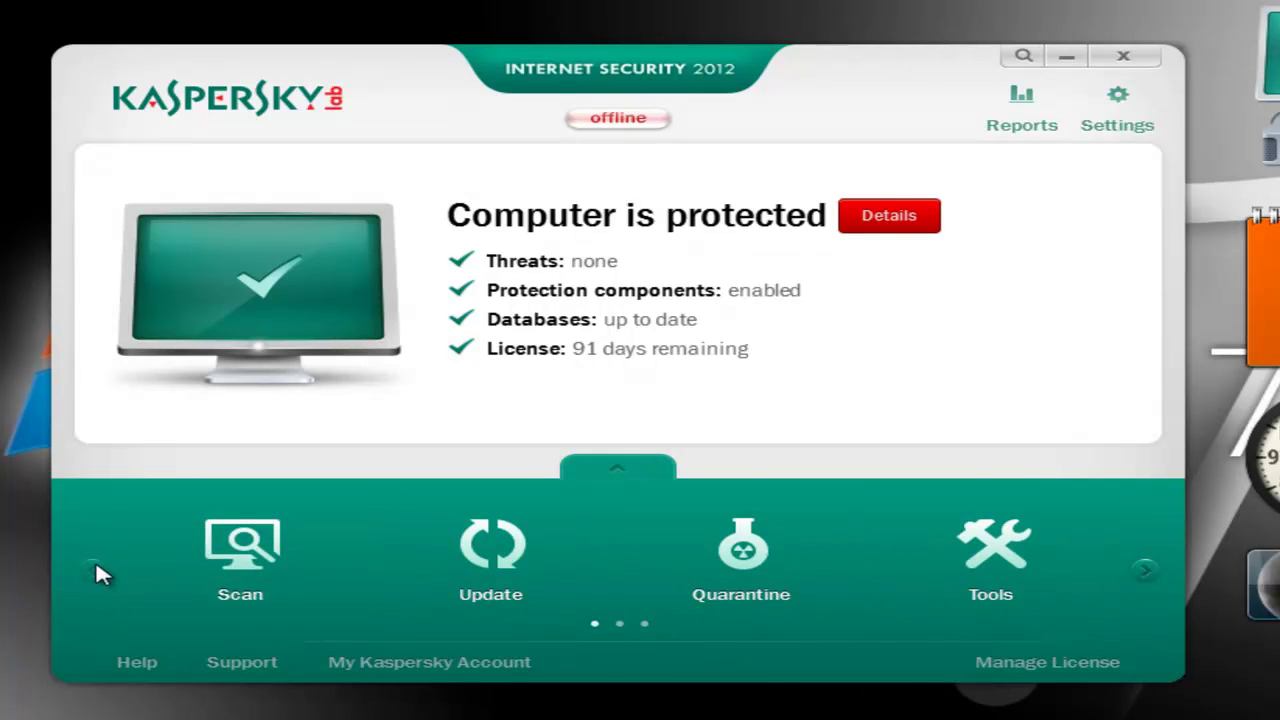
pyautogui.click(1142, 572)
pyautogui.click(1140, 575)
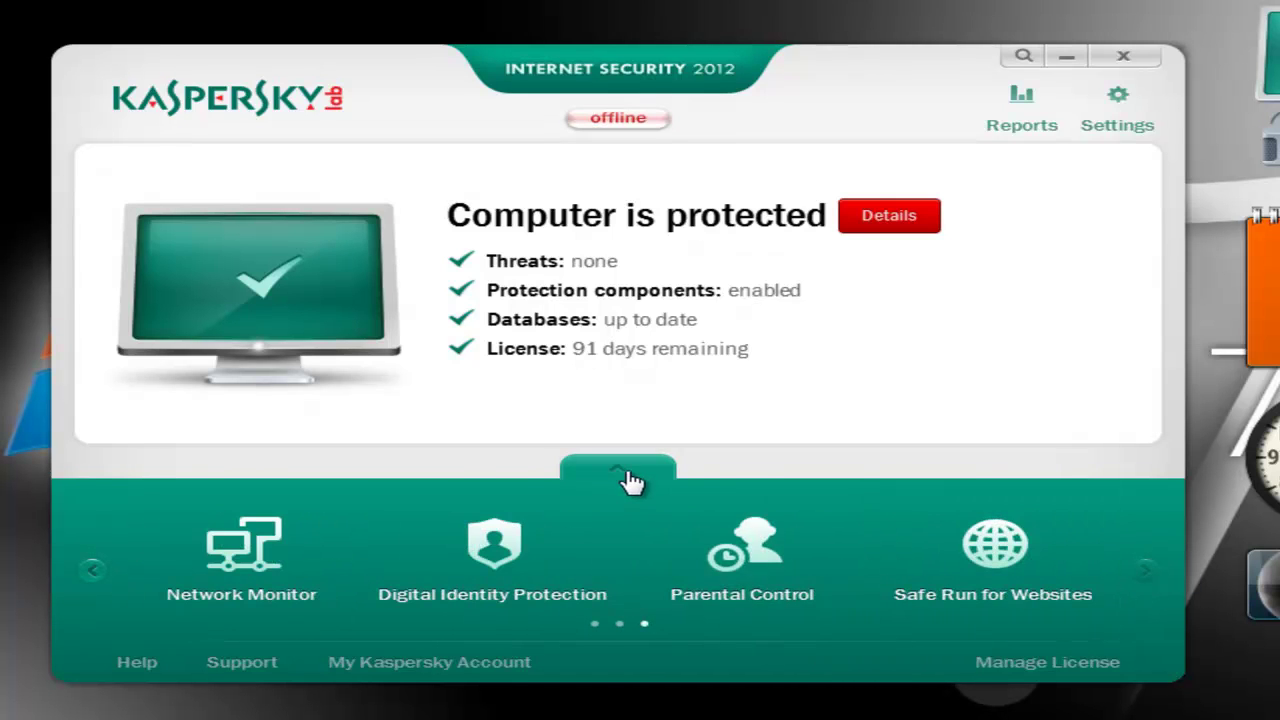
pyautogui.click(633, 485)
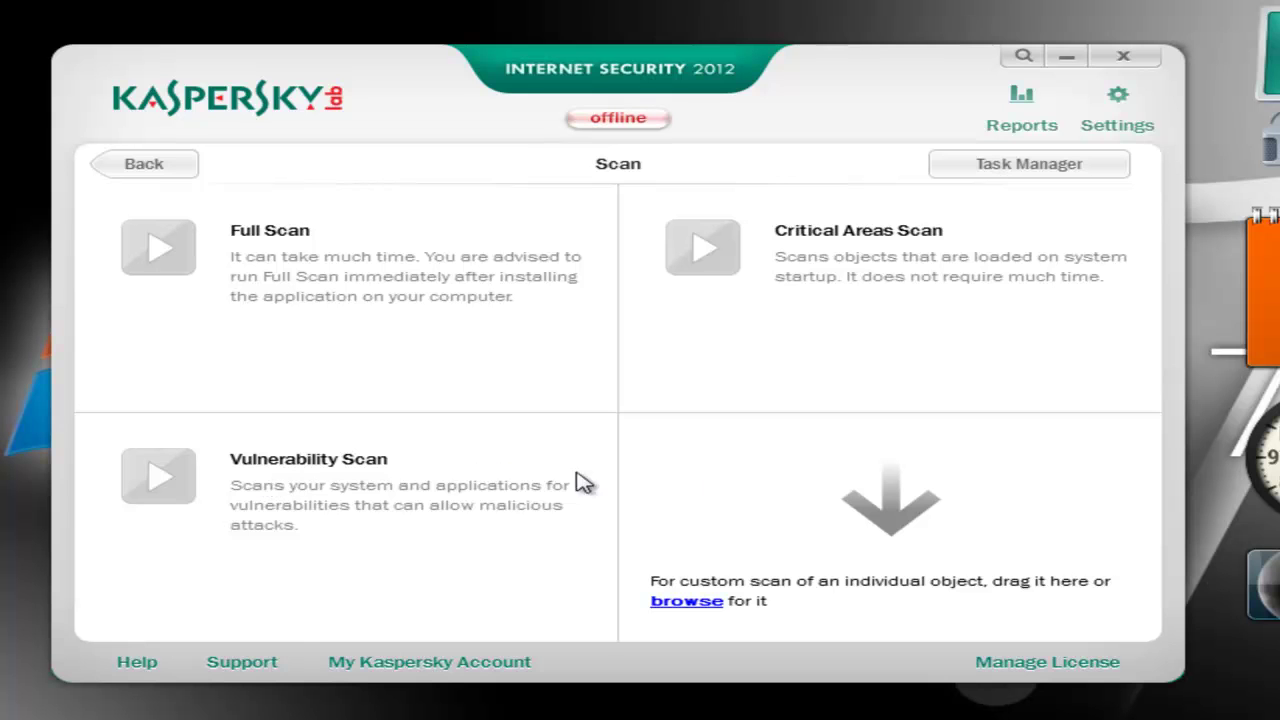
# Leave the Scan page and start updating the databases and application from the Update page
pyautogui.click(143, 166)
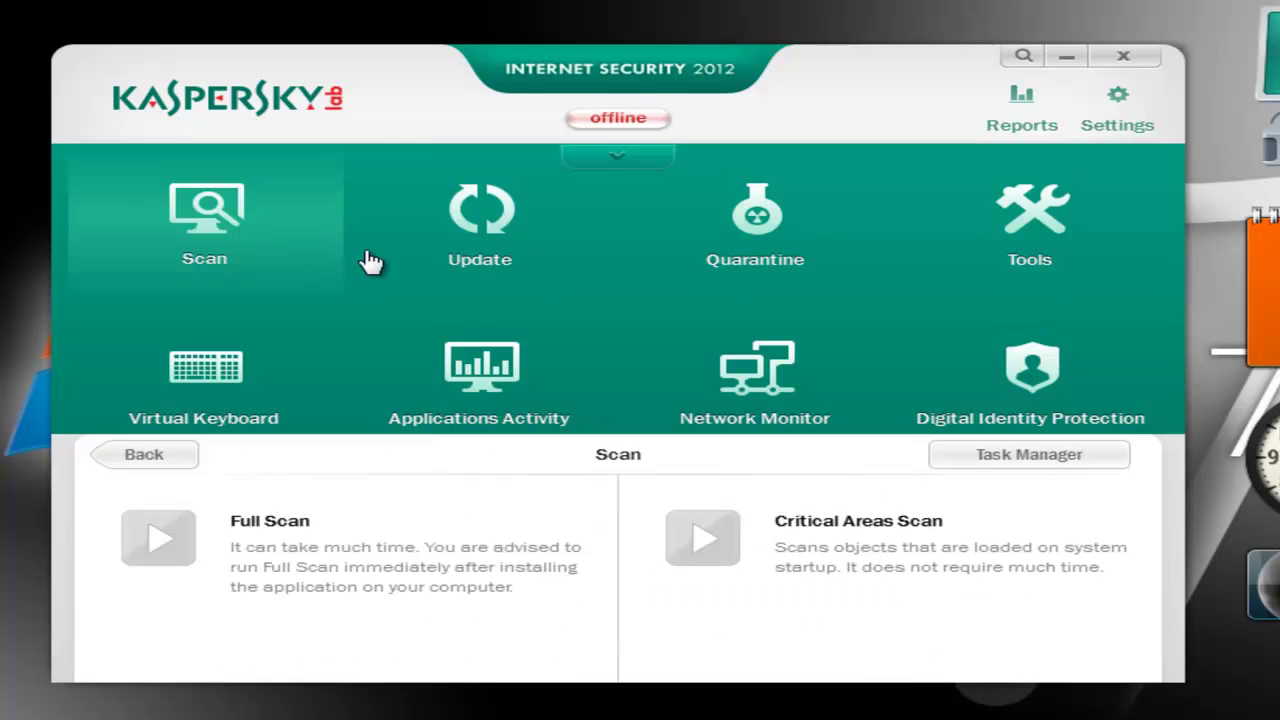
pyautogui.click(505, 278)
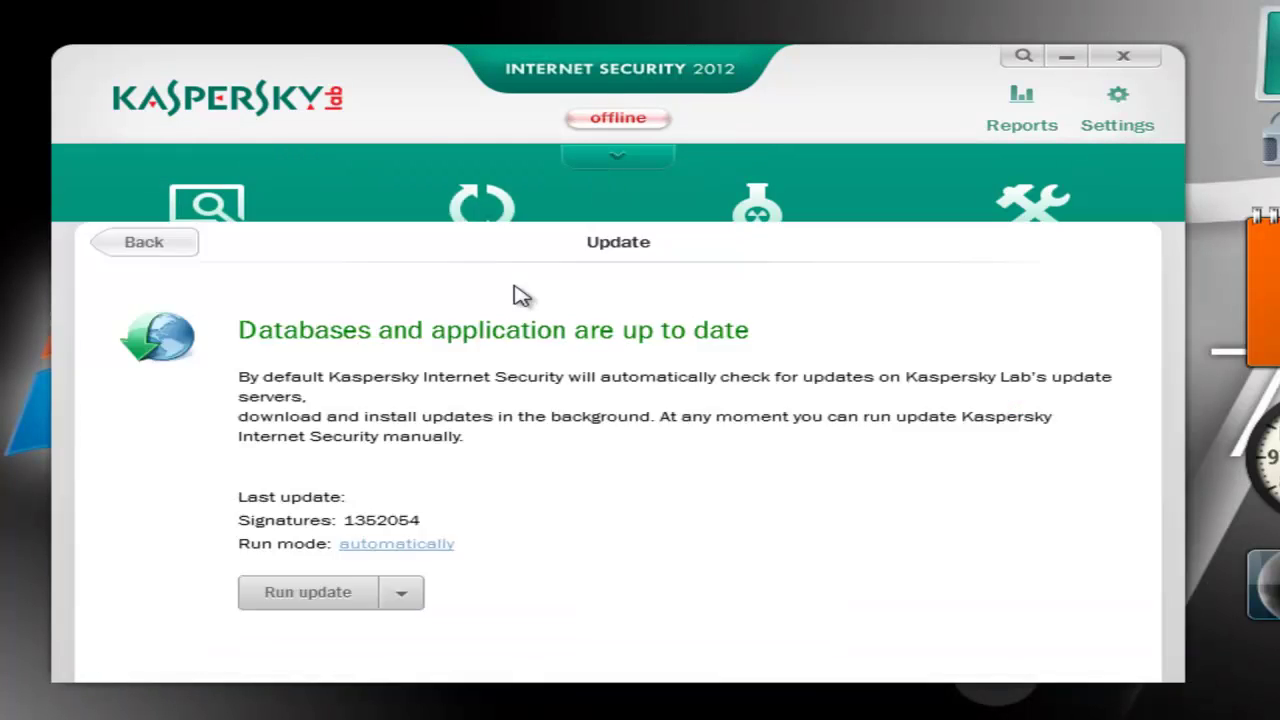
pyautogui.click(313, 517)
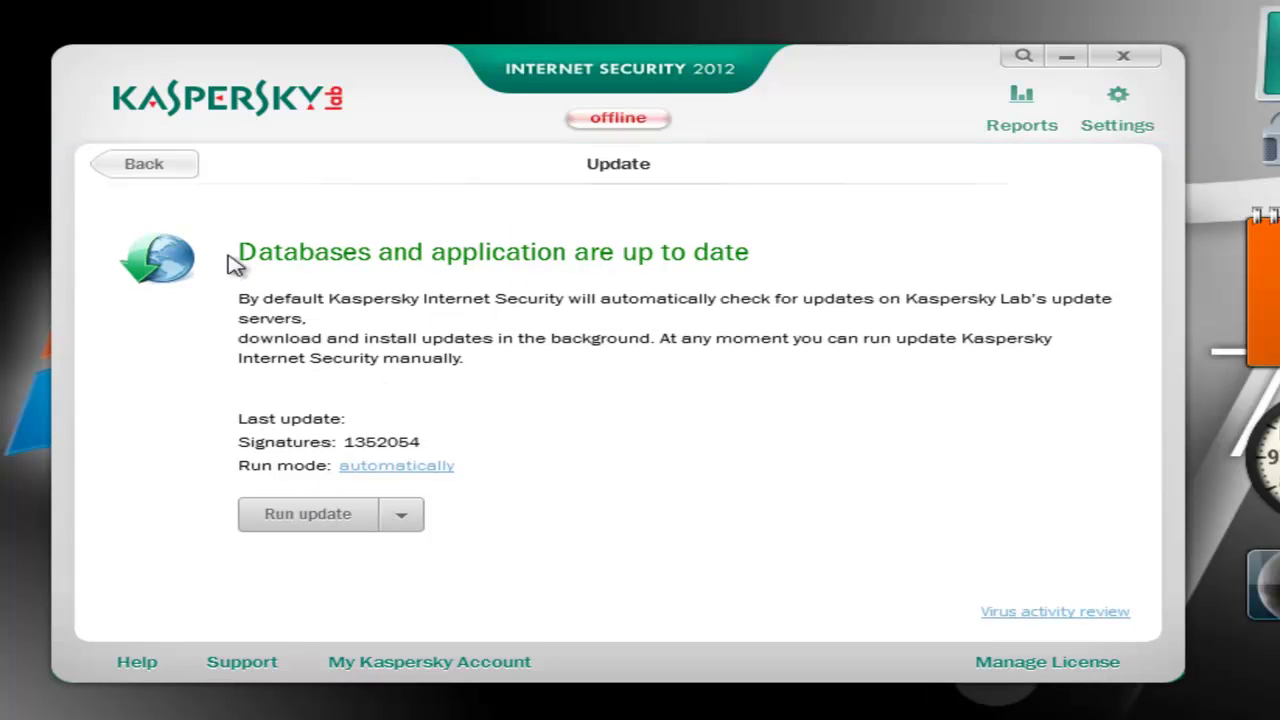
pyautogui.click(178, 172)
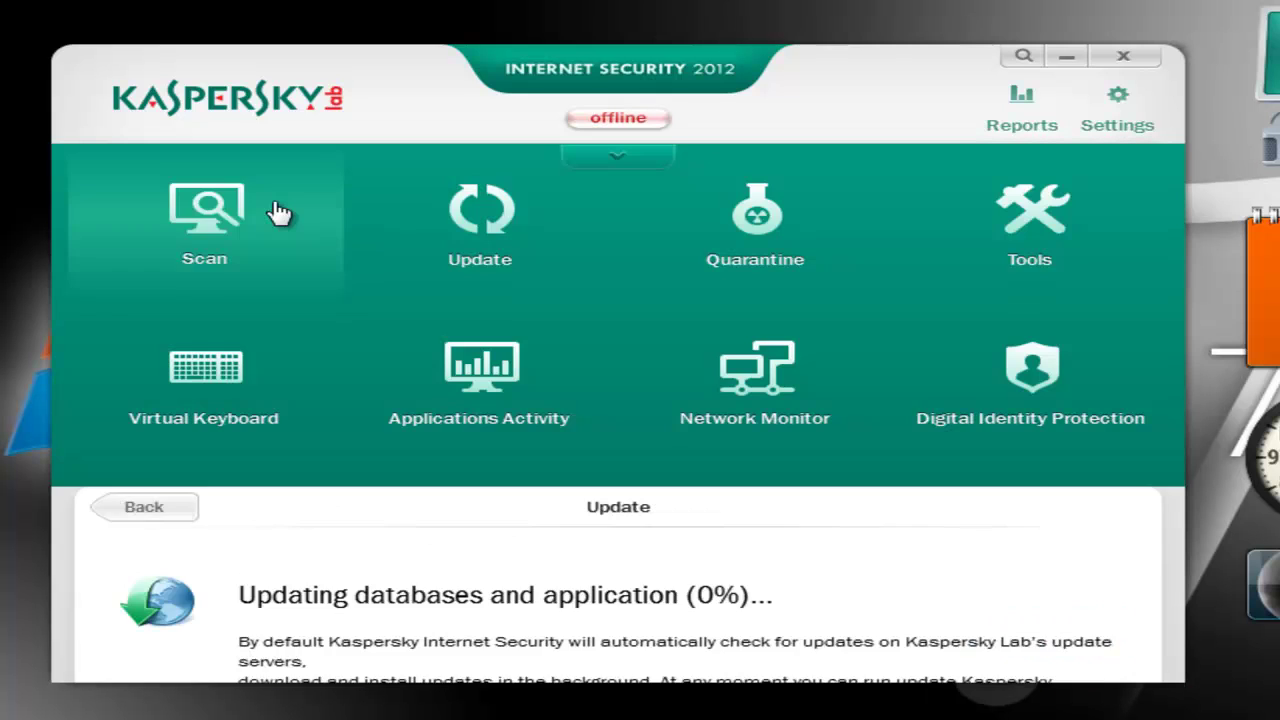
# Look through Quarantine and its backup storage, then close the Quarantine window
pyautogui.click(815, 250)
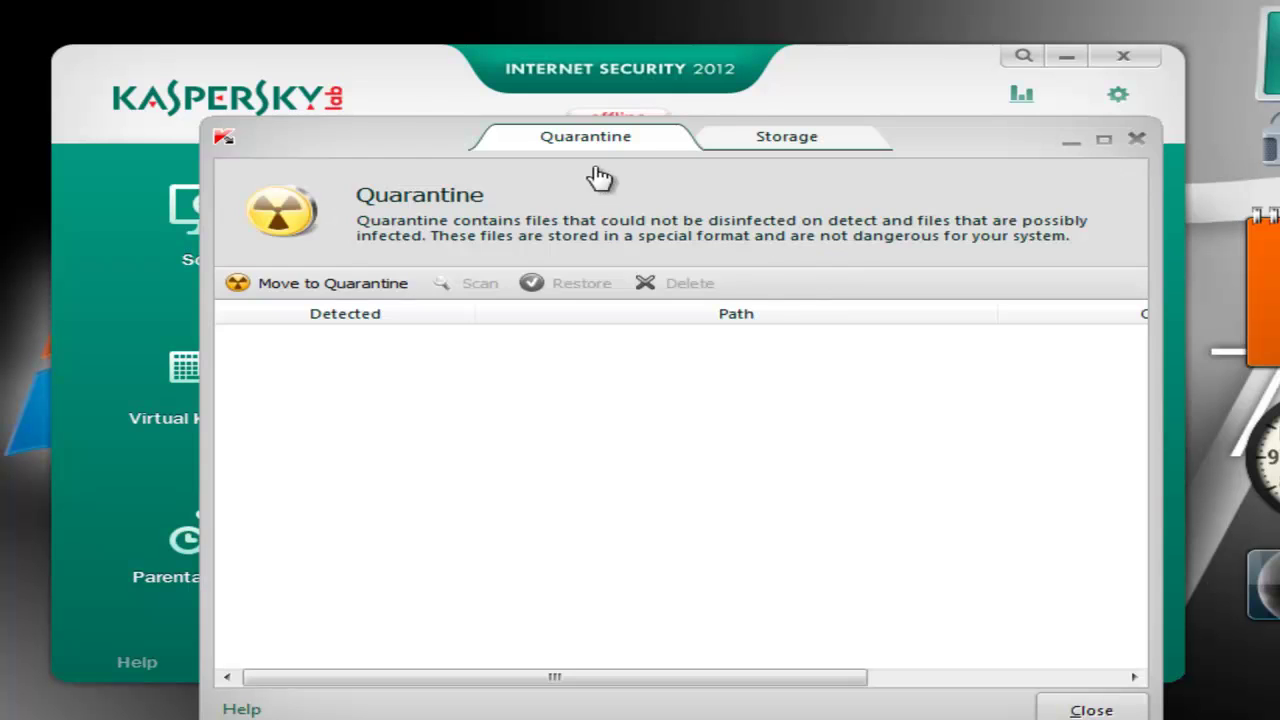
pyautogui.click(766, 140)
pyautogui.click(576, 145)
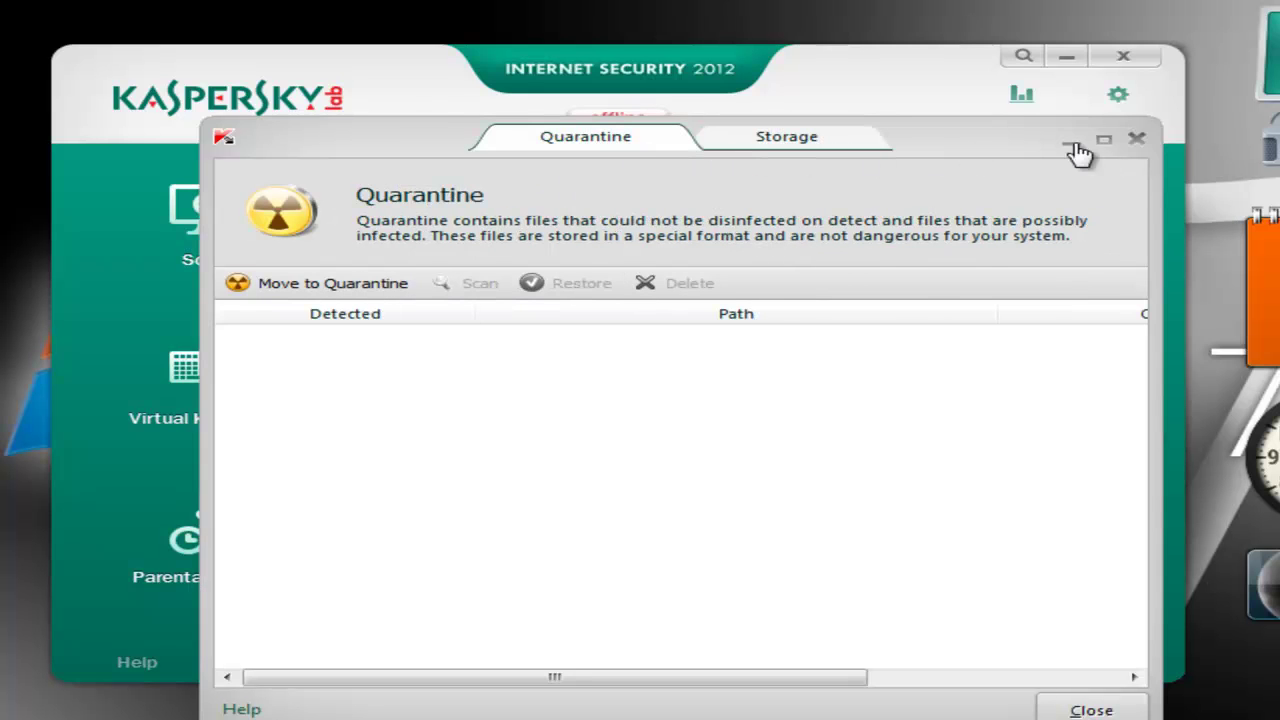
pyautogui.click(1136, 140)
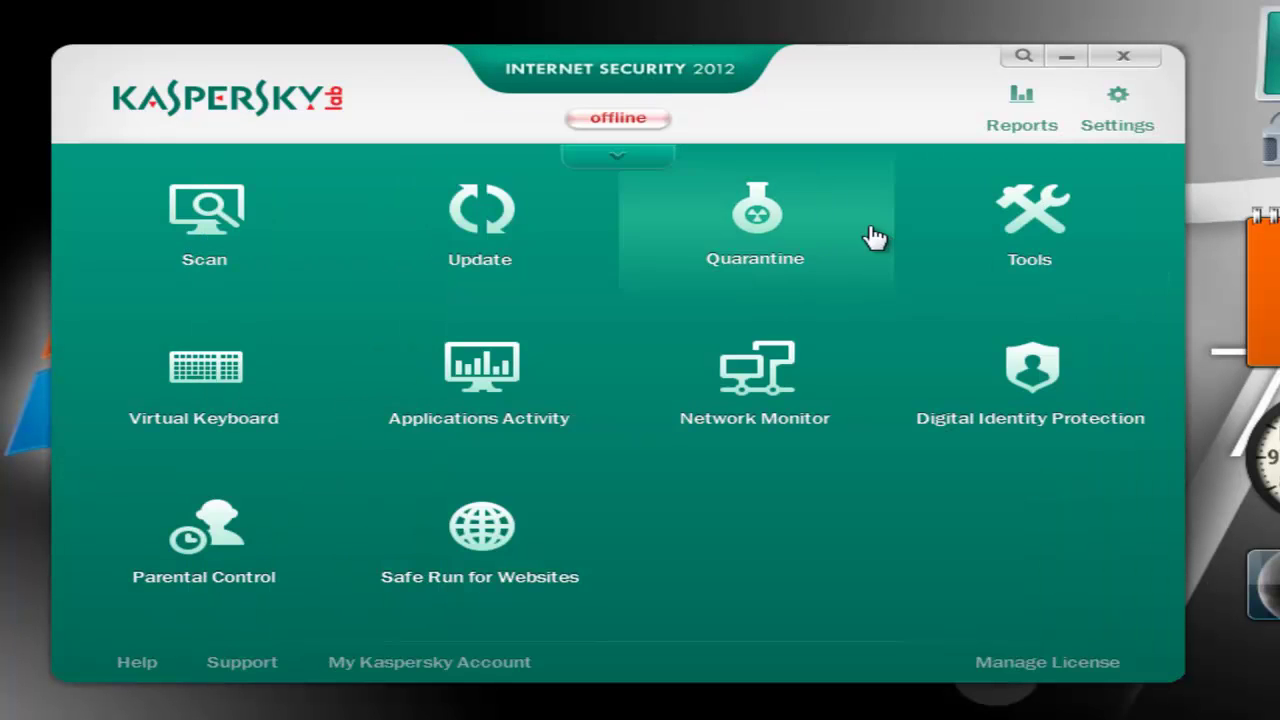
# Visit the Tools page, return to the main grid, and open the Applications Activity list
pyautogui.click(1045, 250)
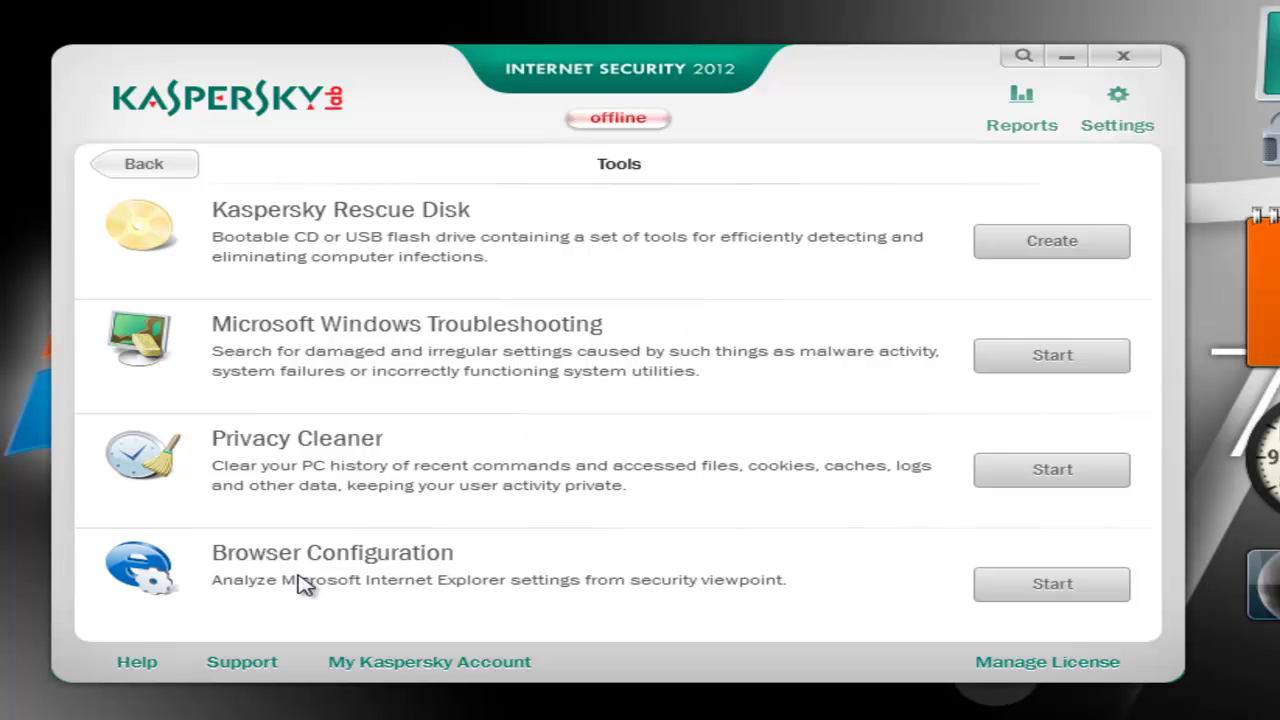
pyautogui.click(143, 163)
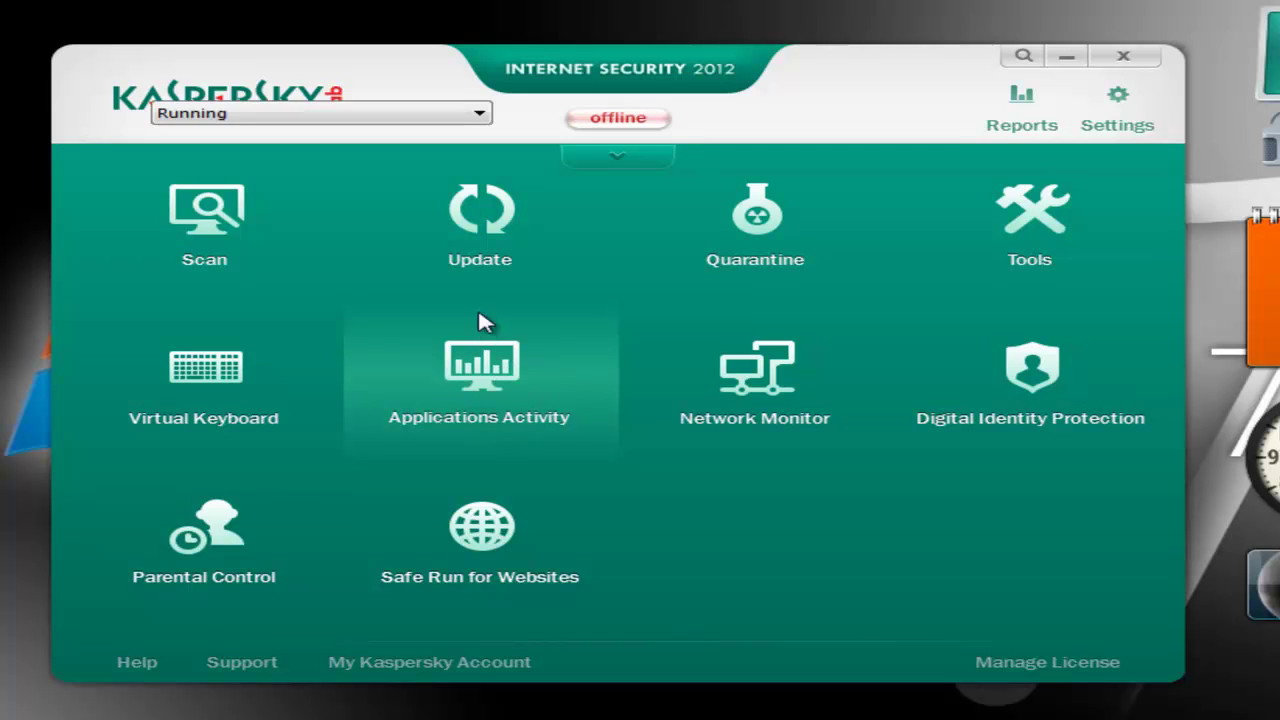
pyautogui.click(484, 322)
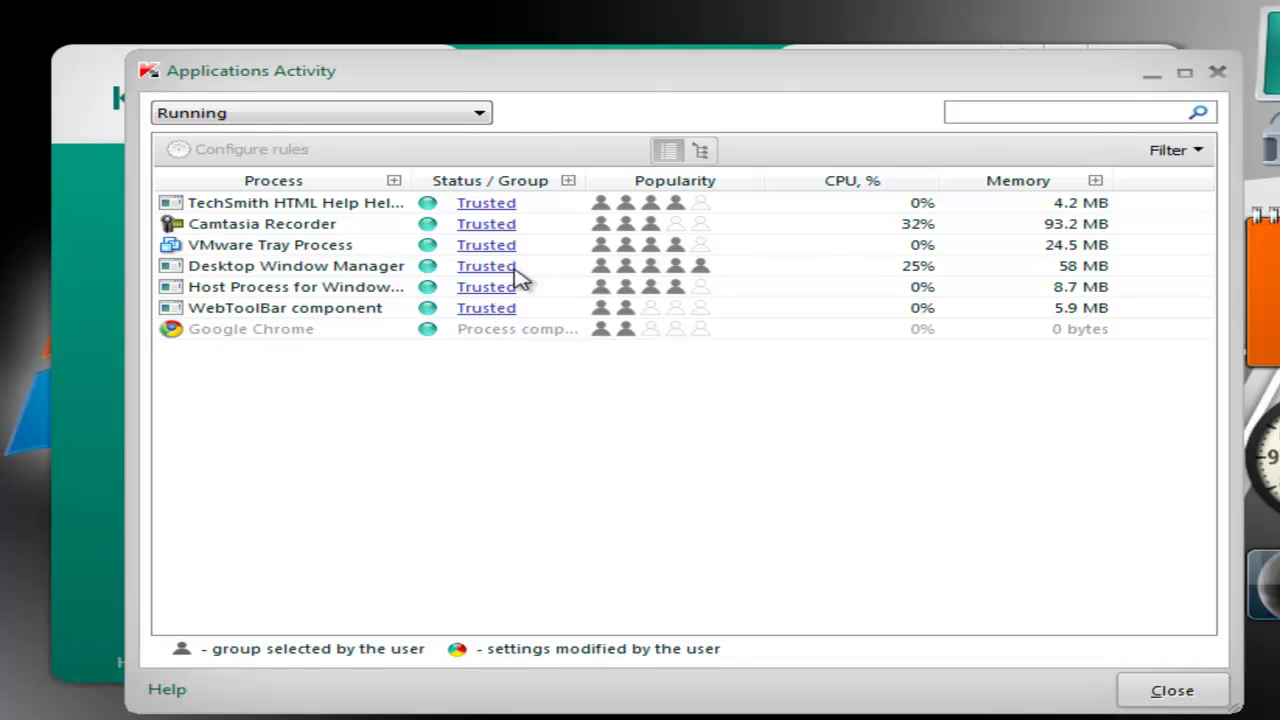
pyautogui.click(342, 268)
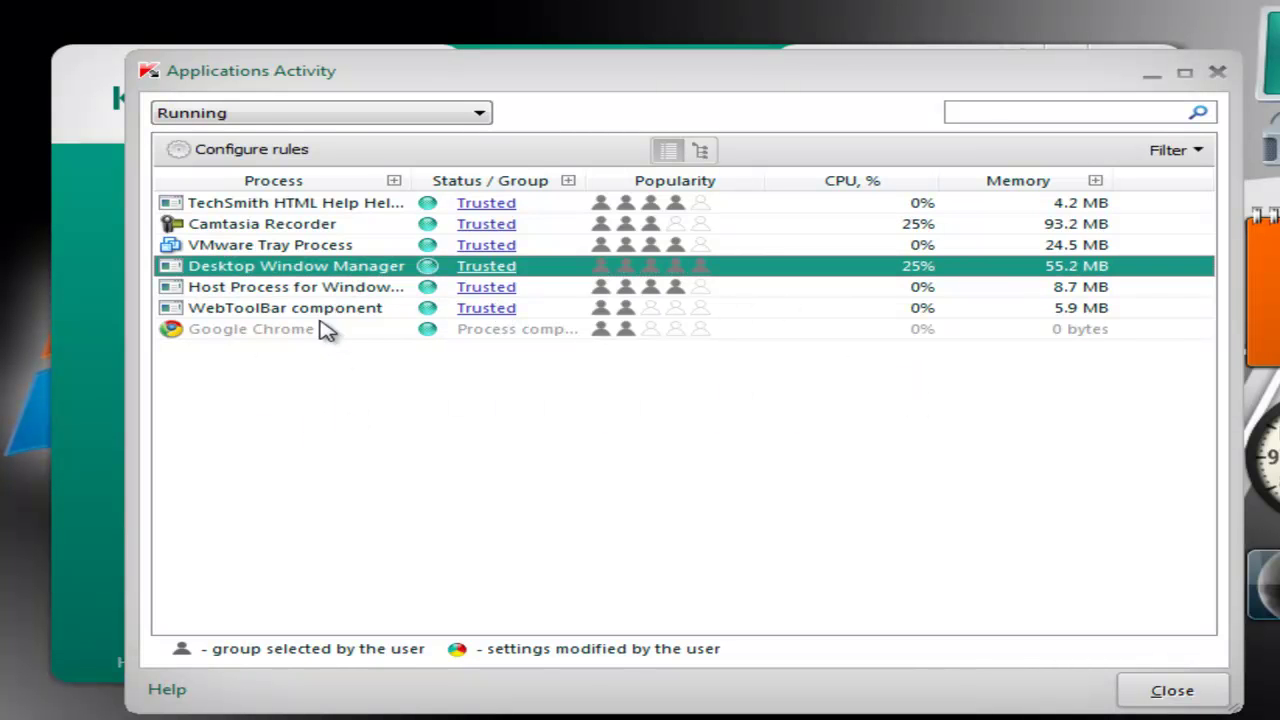
pyautogui.press('Down')
pyautogui.press('Down')
pyautogui.press('Up')
pyautogui.press('Up')
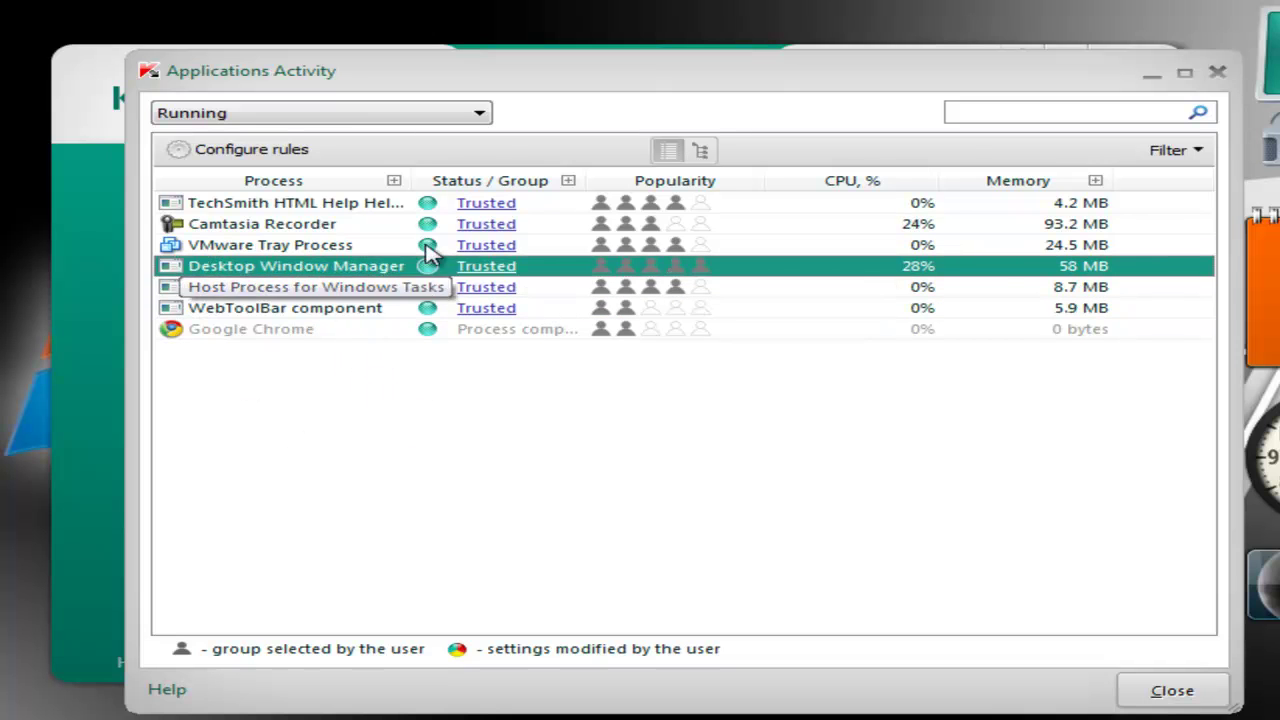
pyautogui.moveTo(457, 280)
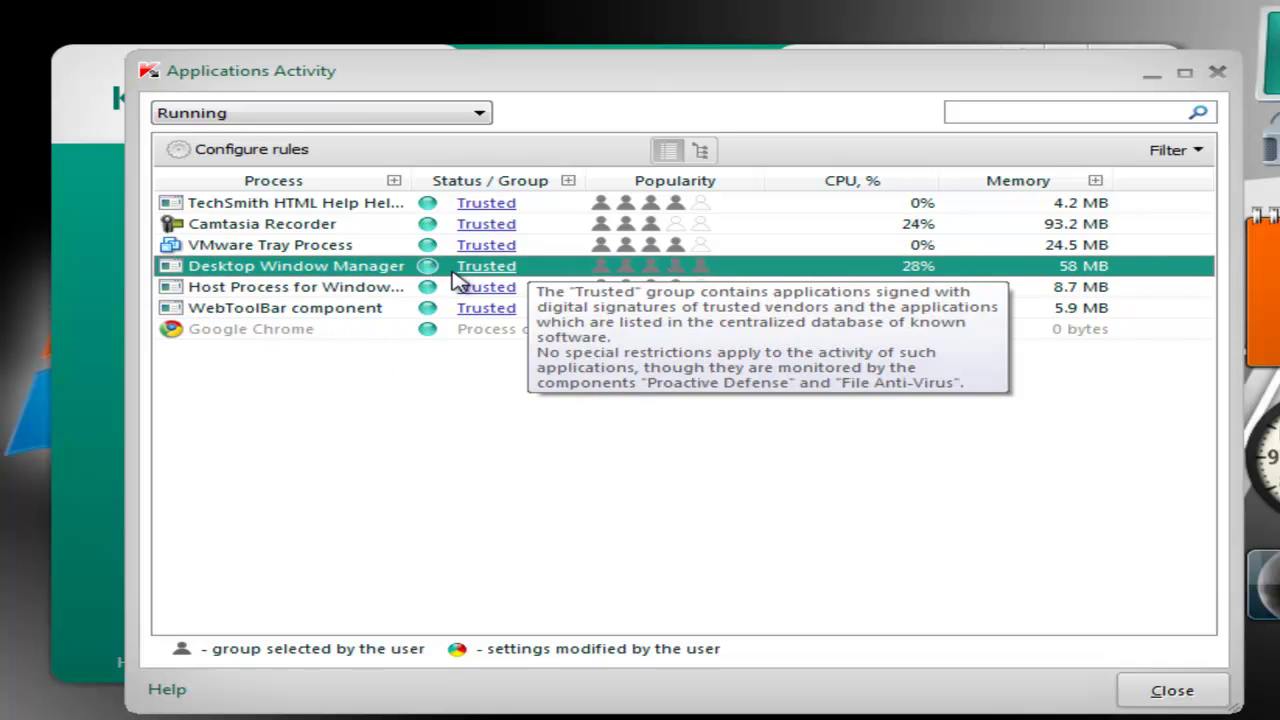
pyautogui.rightClick(303, 278)
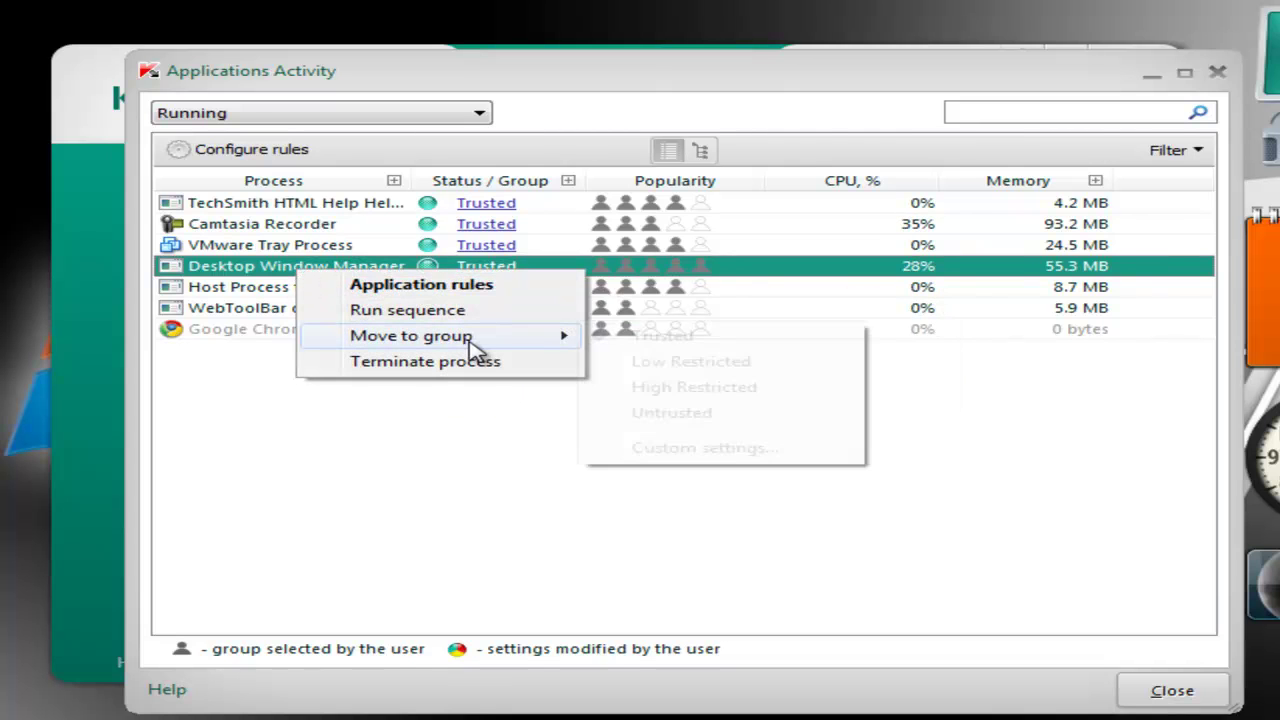
pyautogui.moveTo(480, 340)
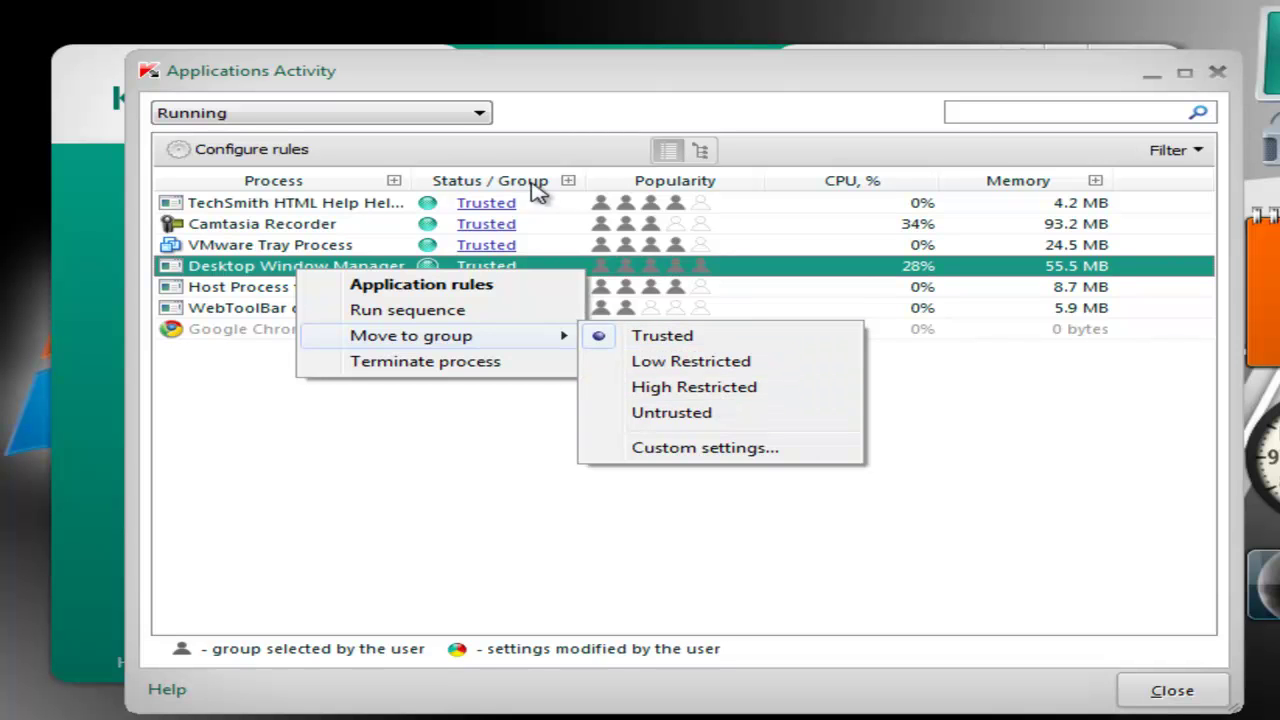
pyautogui.click(468, 504)
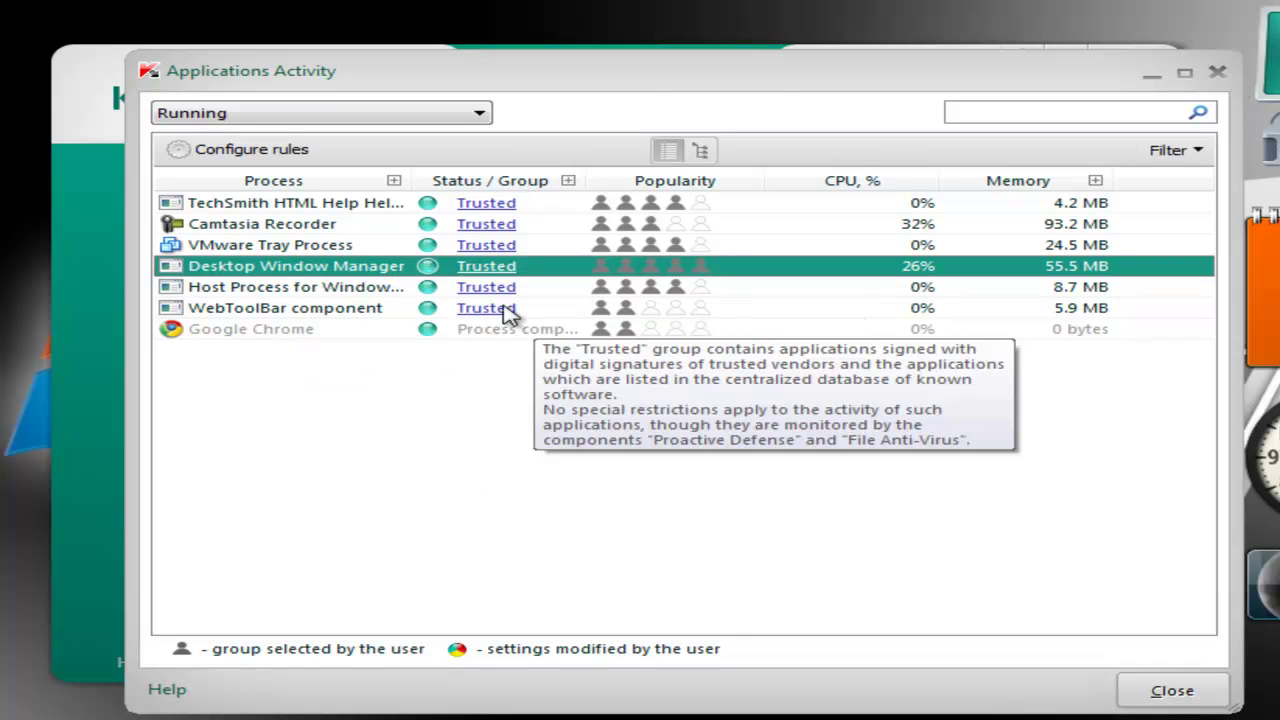
pyautogui.rightClick(337, 286)
pyautogui.click(700, 446)
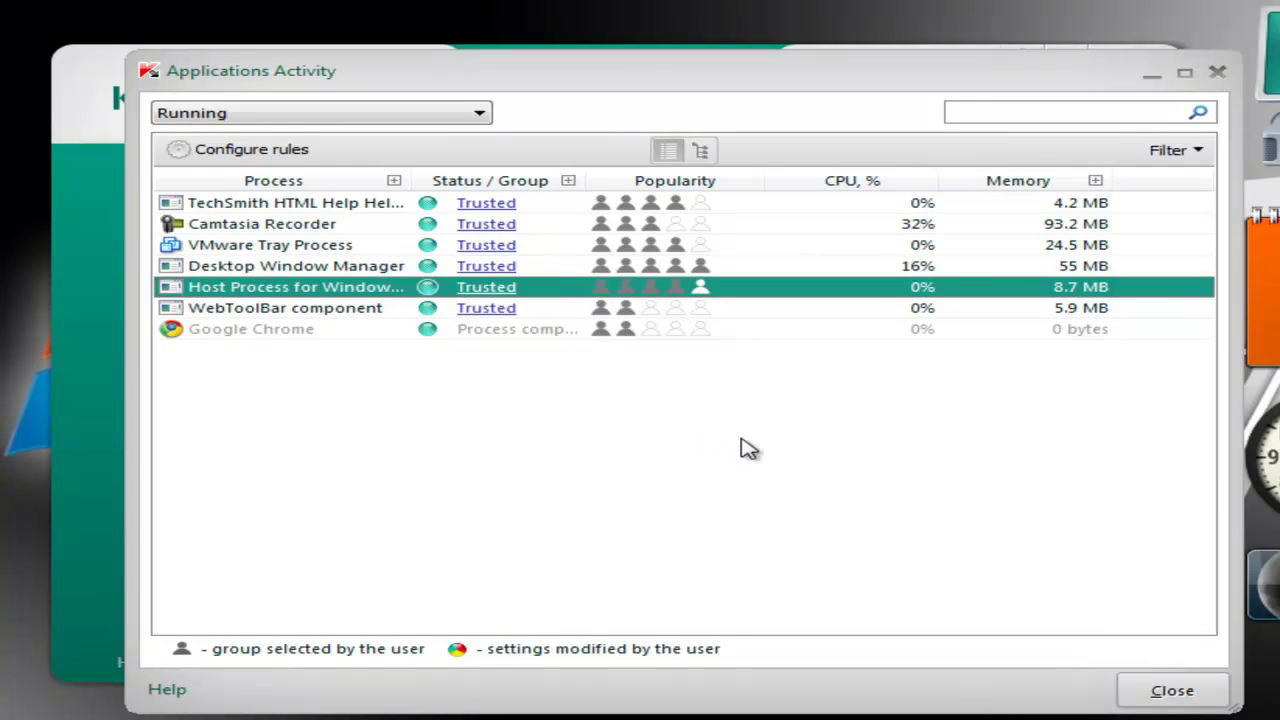
pyautogui.click(1217, 72)
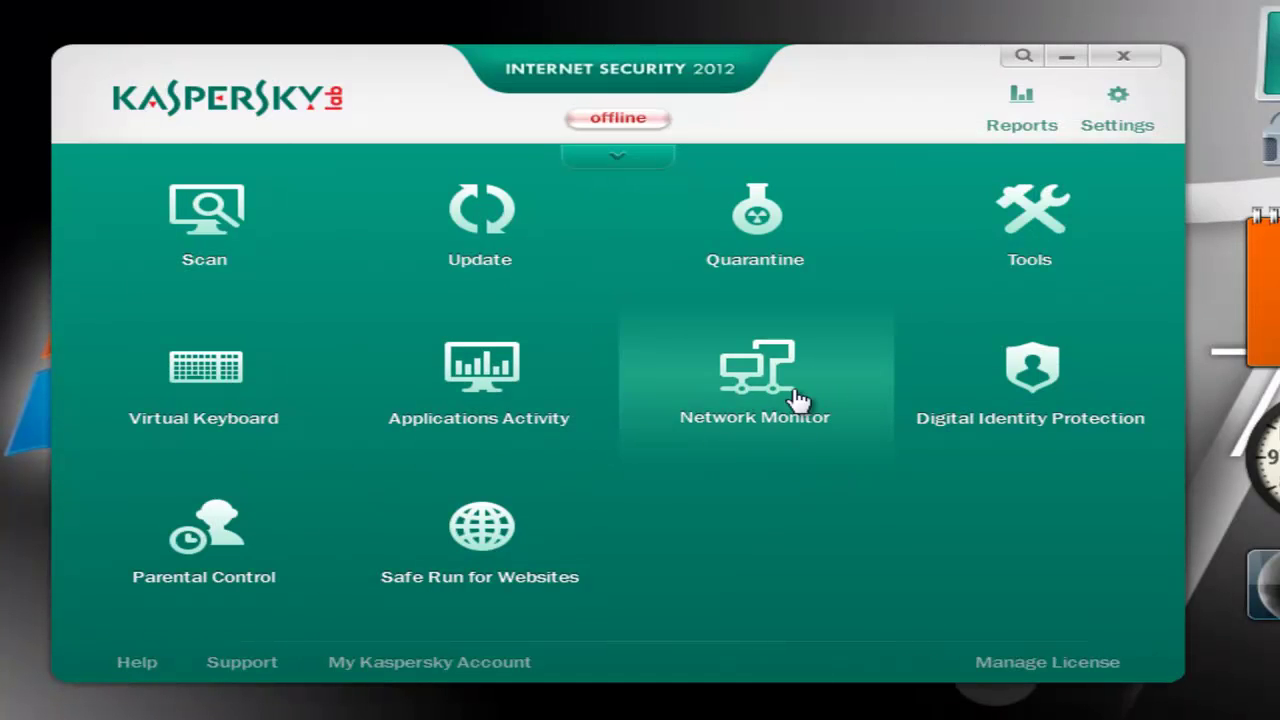
# Check Network Monitor's open ports, traffic and empty Blocked computers list, then close it
pyautogui.click(855, 418)
pyautogui.click(341, 155)
pyautogui.click(466, 153)
pyautogui.hotkey('ctrl', 'Tab')
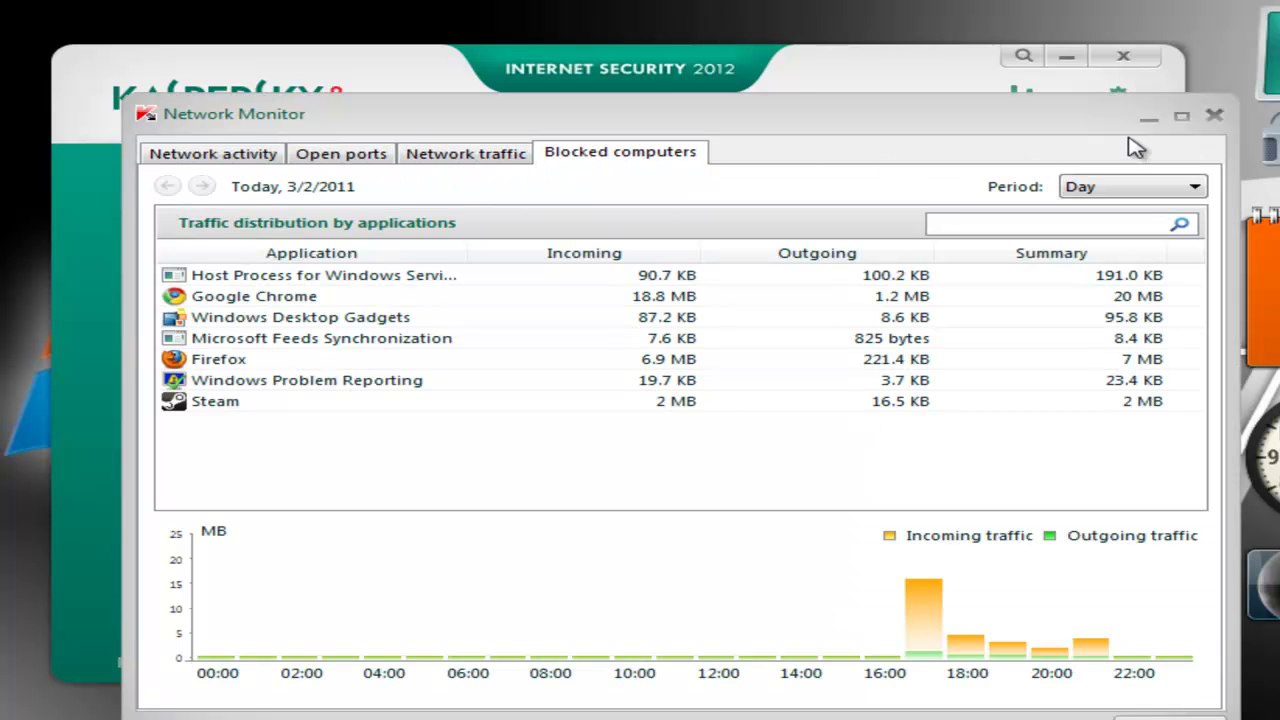
pyautogui.click(1214, 118)
# Peek at Digital Identity Protection and Parental Control, then open the Safe Run for Websites page
pyautogui.click(1063, 397)
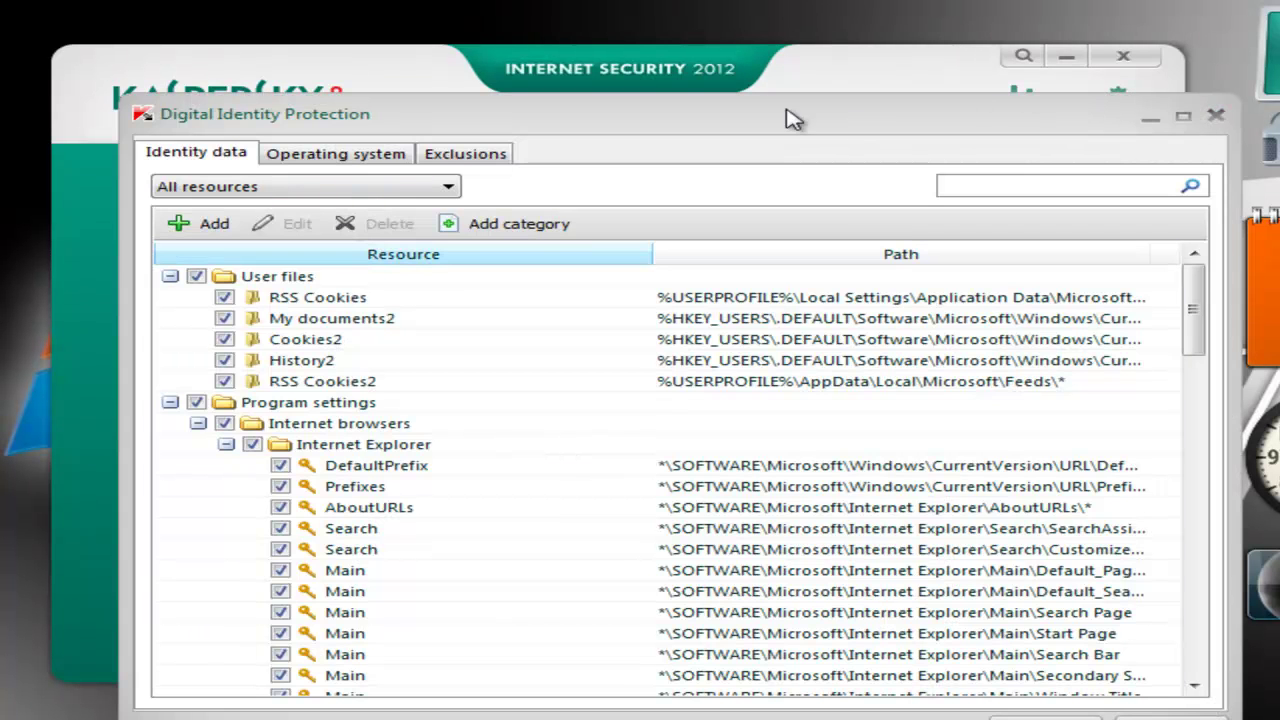
pyautogui.click(1216, 115)
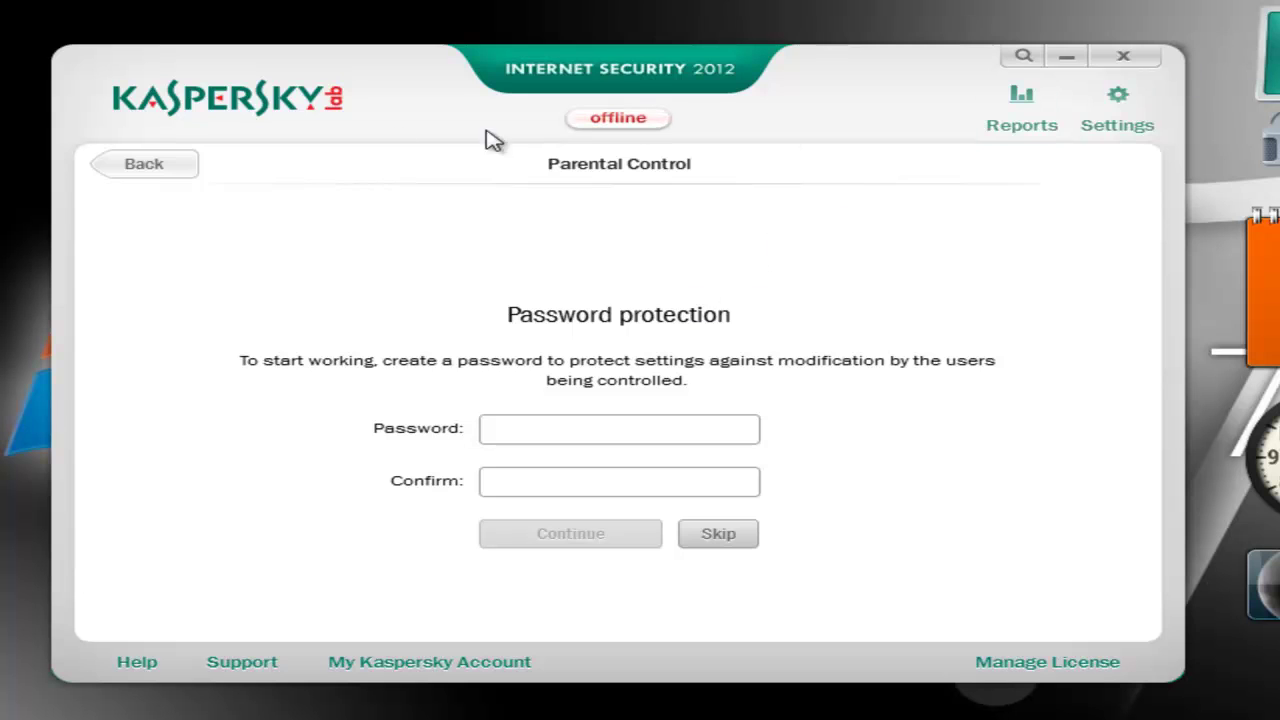
pyautogui.click(160, 164)
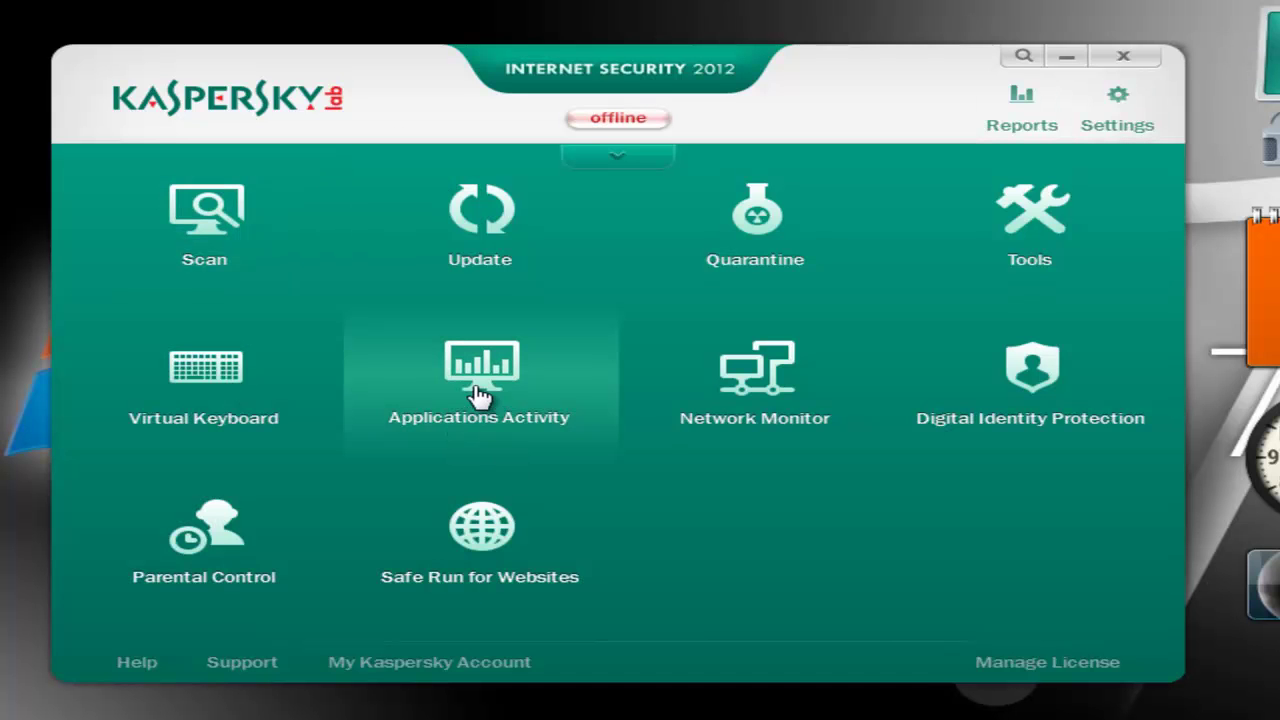
pyautogui.click(544, 524)
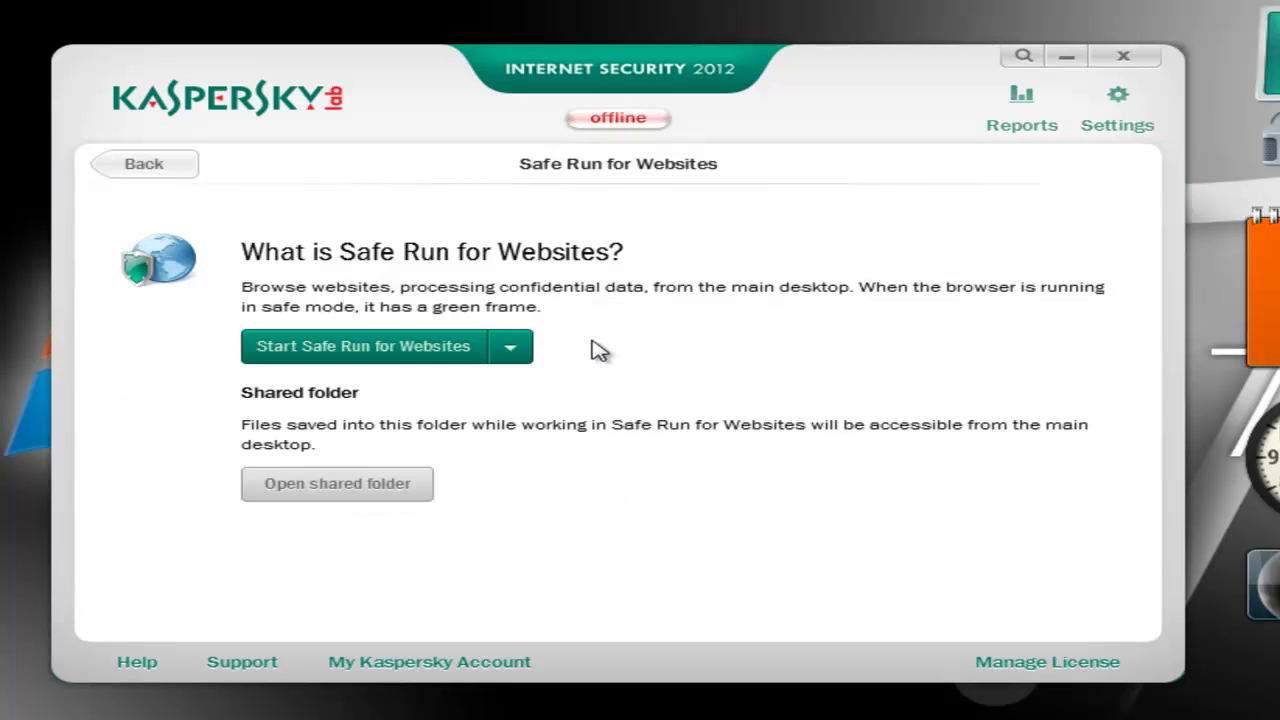
# Create a Safe Run for Websites desktop shortcut from the Start button's dropdown options
pyautogui.click(510, 347)
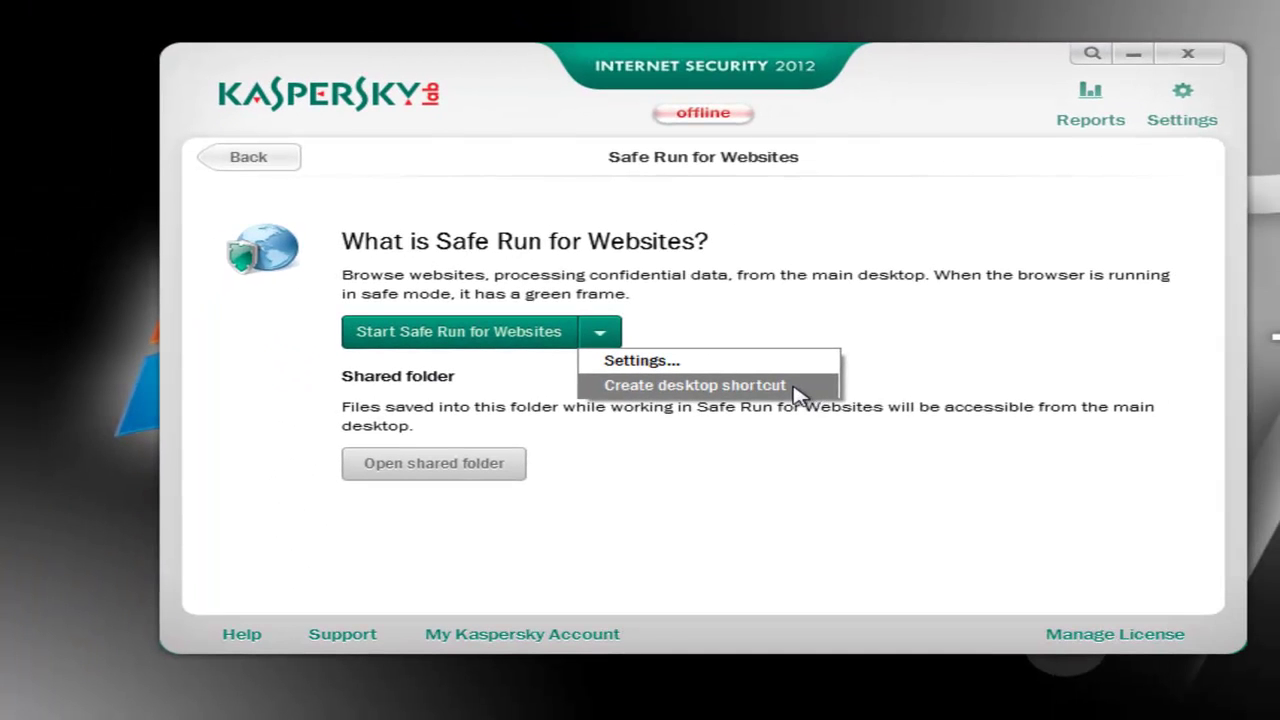
pyautogui.click(664, 389)
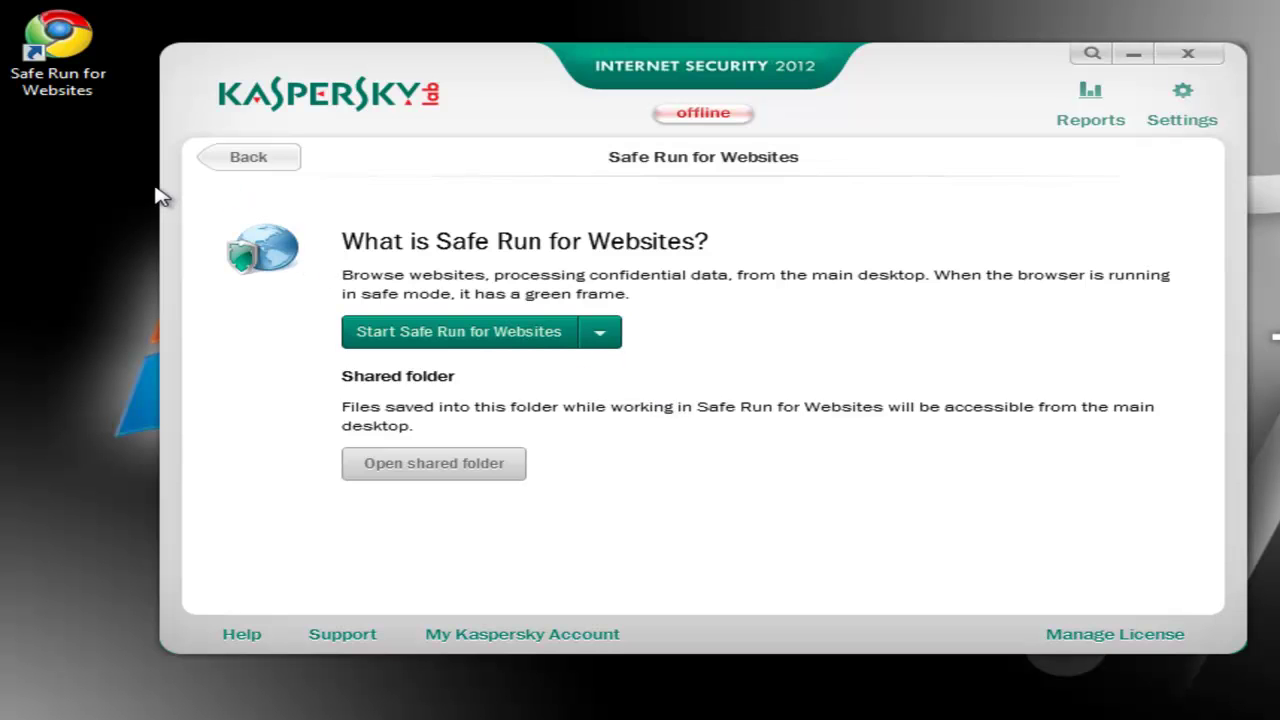
pyautogui.doubleClick(70, 75)
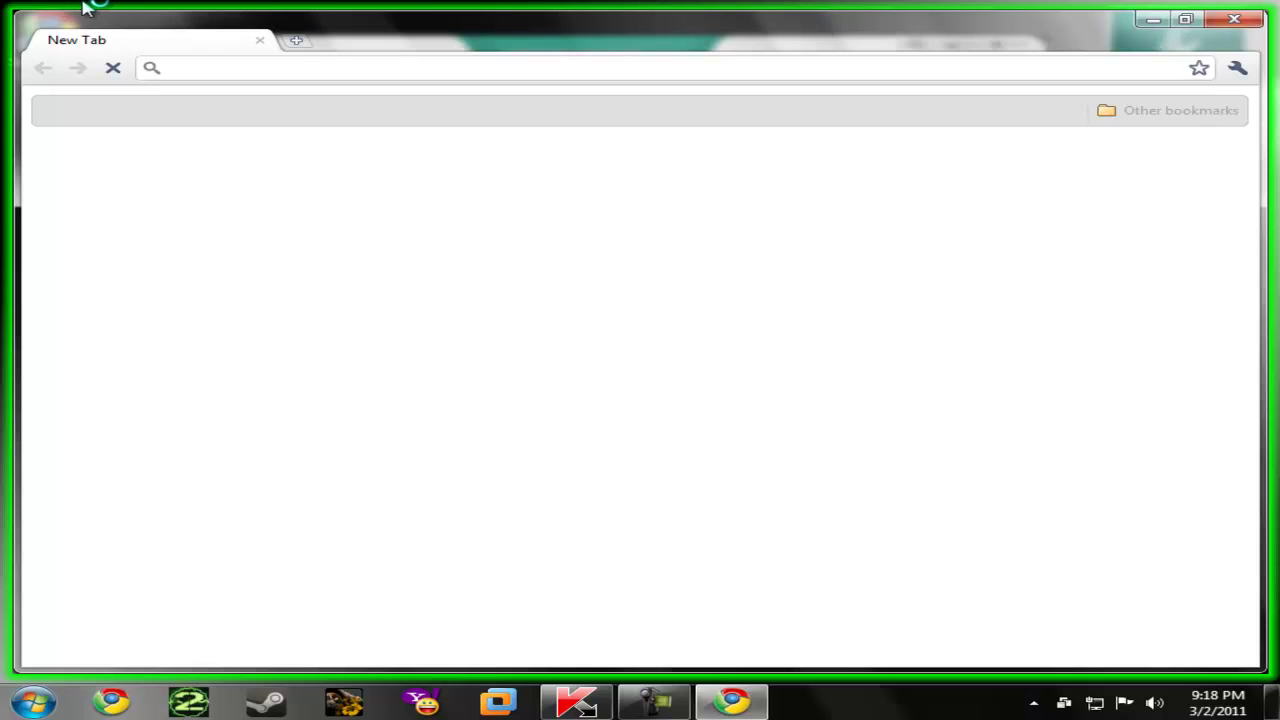
pyautogui.doubleClick(668, 8)
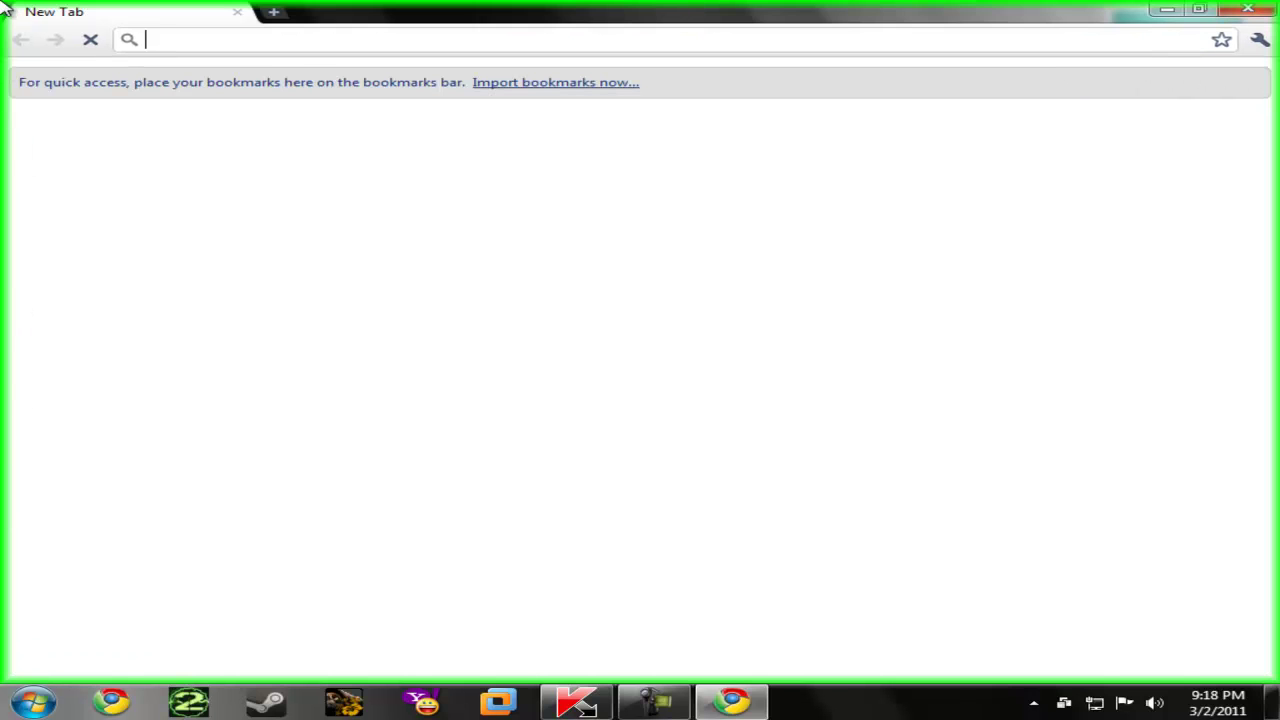
pyautogui.click(1166, 10)
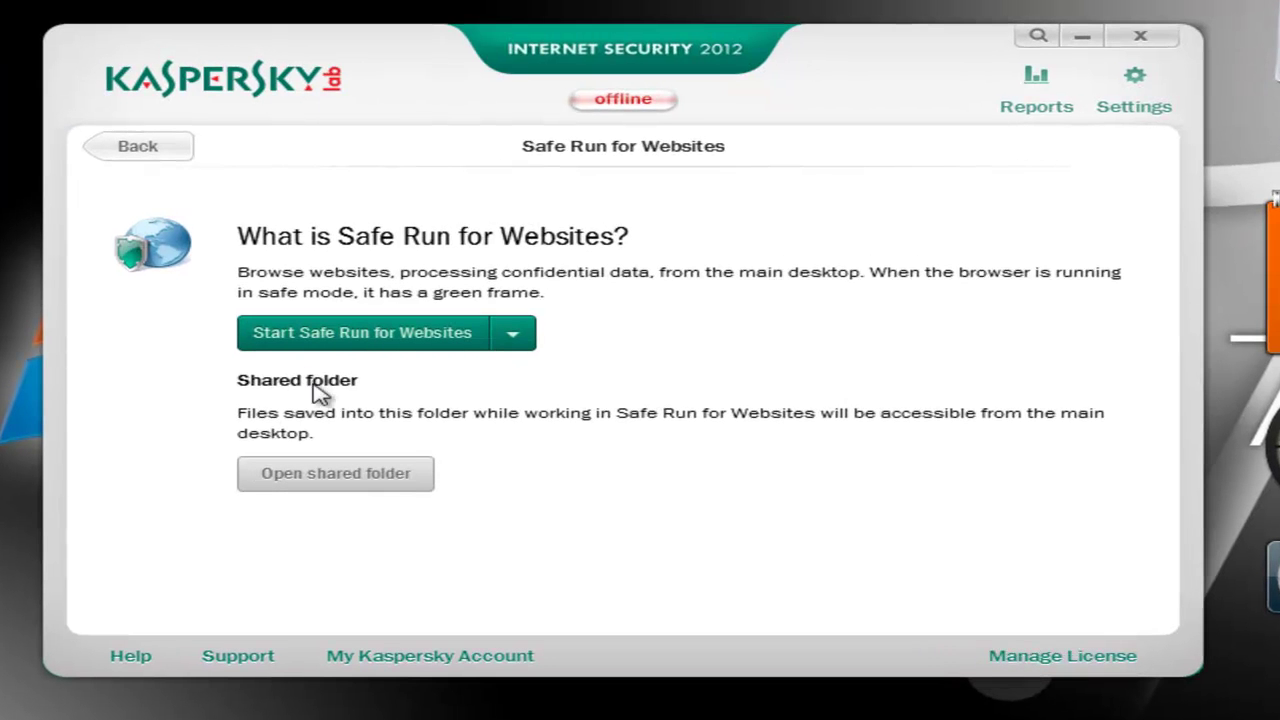
pyautogui.click(300, 334)
# Return to the main grid, open Settings, and move the Settings window up and left
pyautogui.click(130, 150)
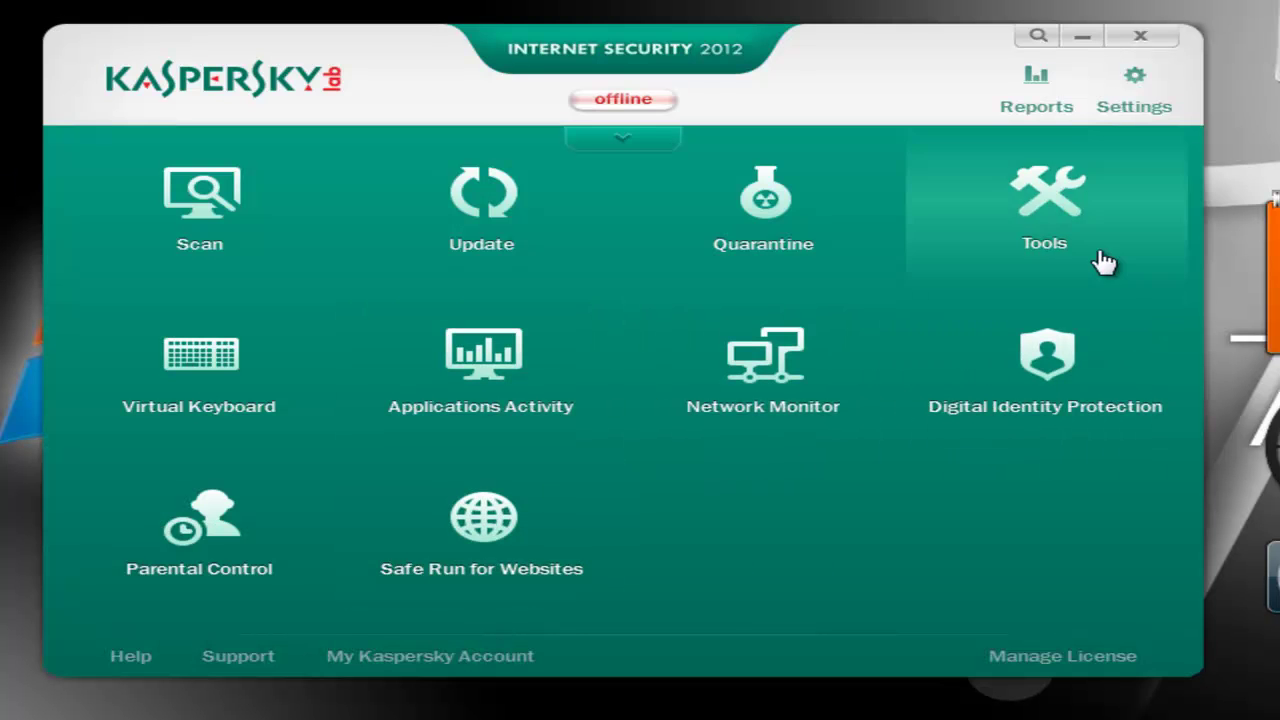
pyautogui.click(1134, 112)
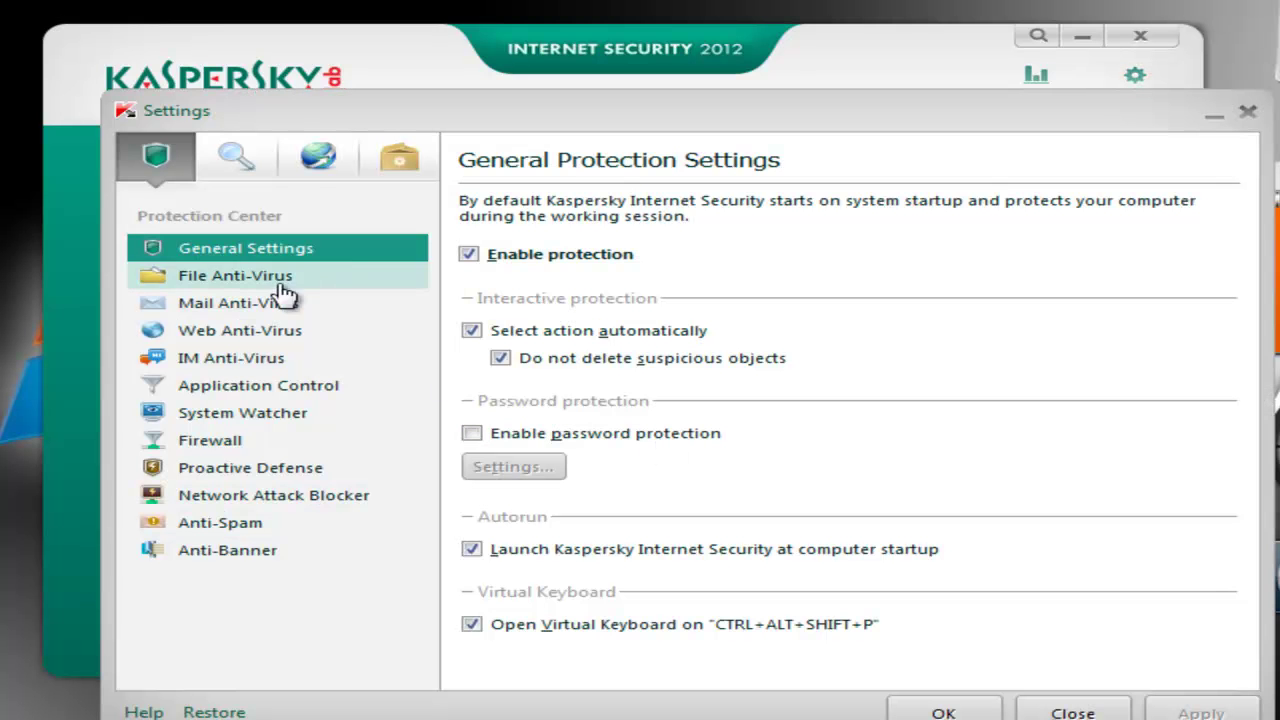
pyautogui.moveTo(283, 118); pyautogui.dragTo(221, 52)
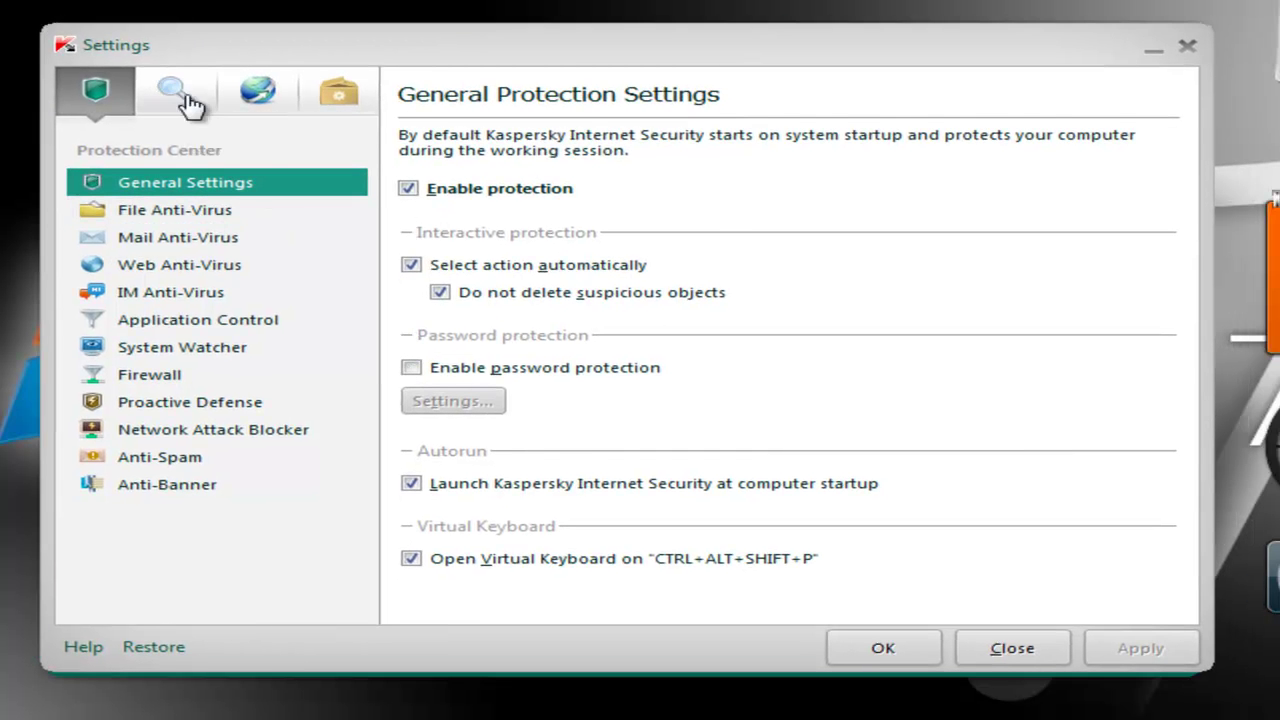
# Browse the Scan, Update and Advanced tabs, then show File Anti-Virus under Protection Center
pyautogui.click(170, 94)
pyautogui.click(257, 91)
pyautogui.click(338, 91)
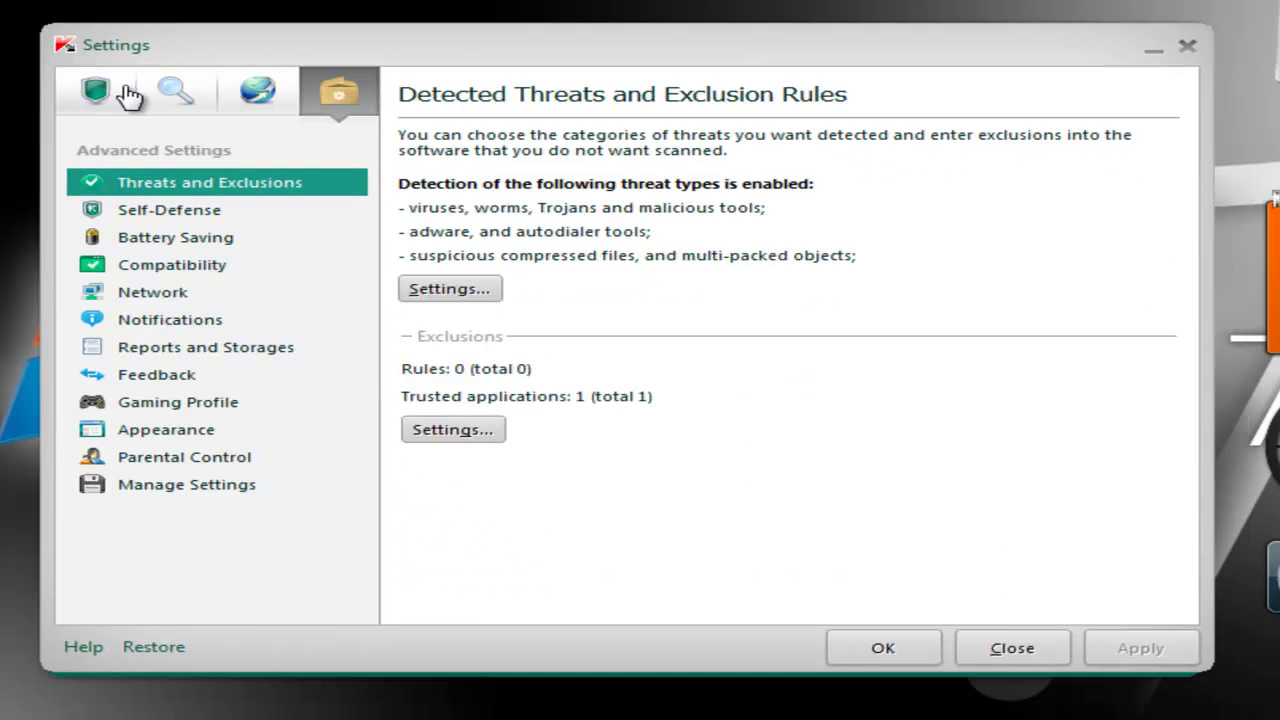
pyautogui.click(129, 96)
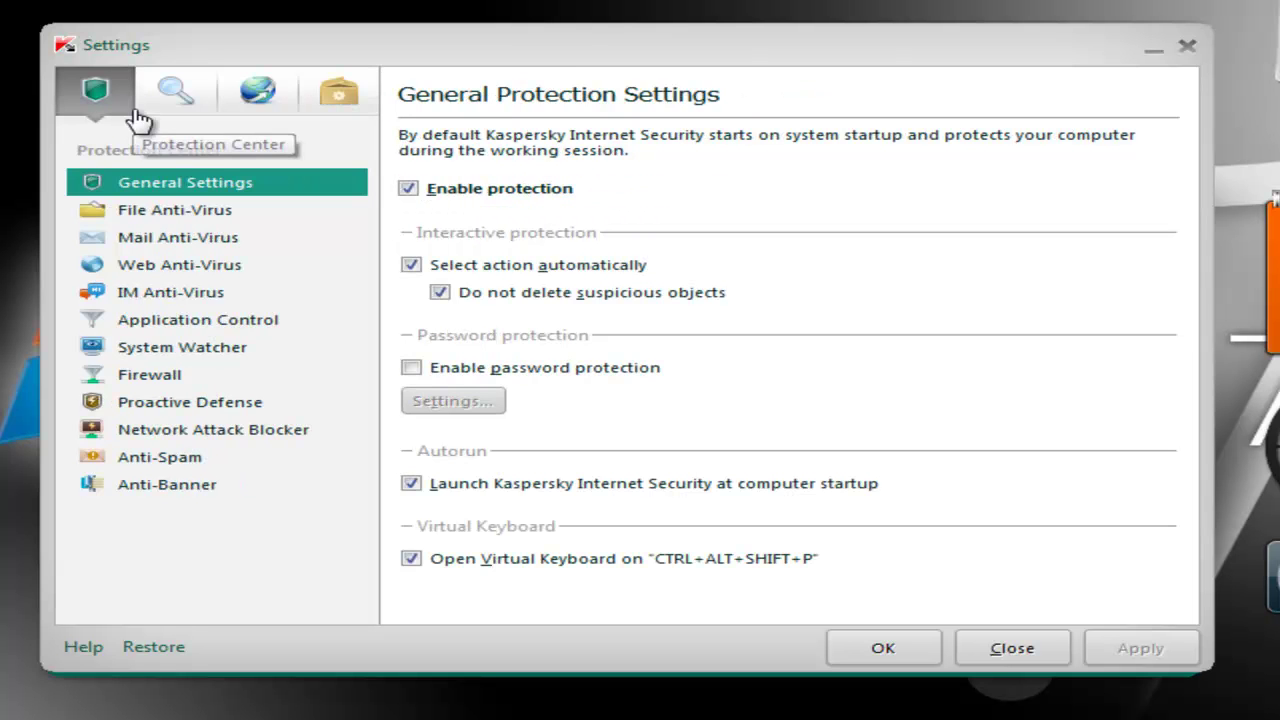
pyautogui.click(218, 214)
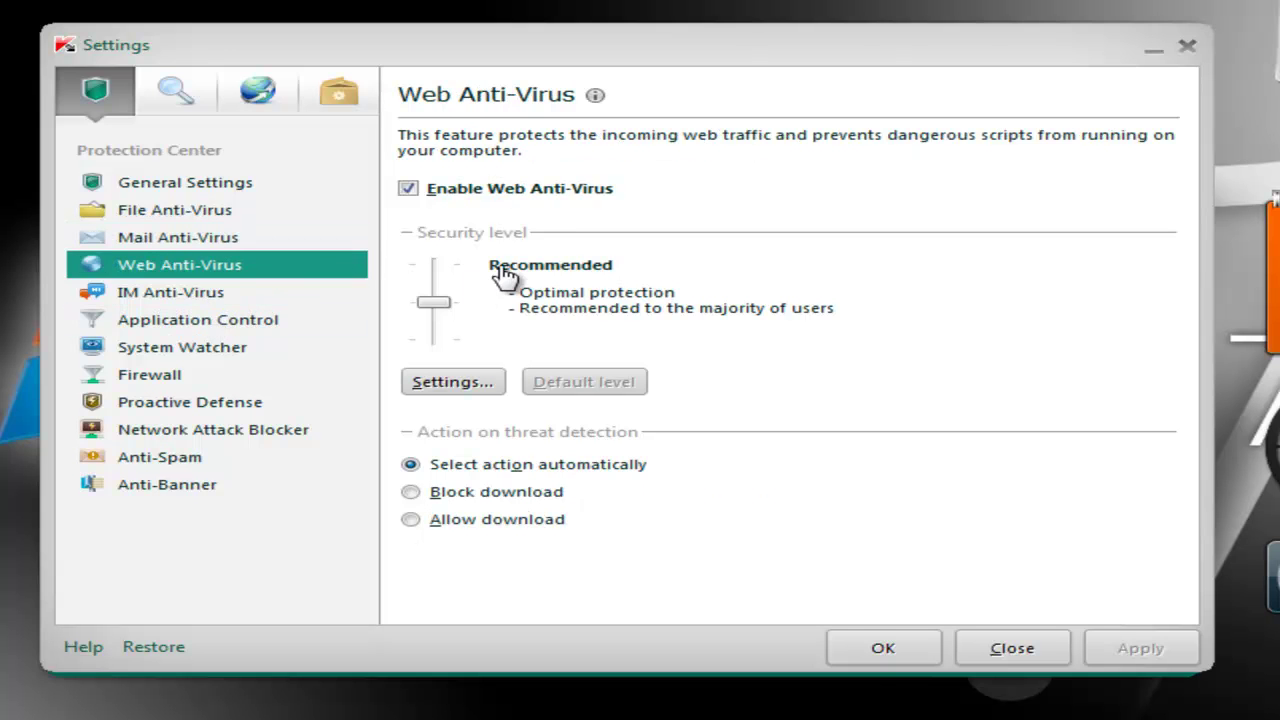
# Review IM Anti-Virus through Anti-Banner settings, including Firewall and Anti-Spam, then show General Scan Settings
pyautogui.click(230, 296)
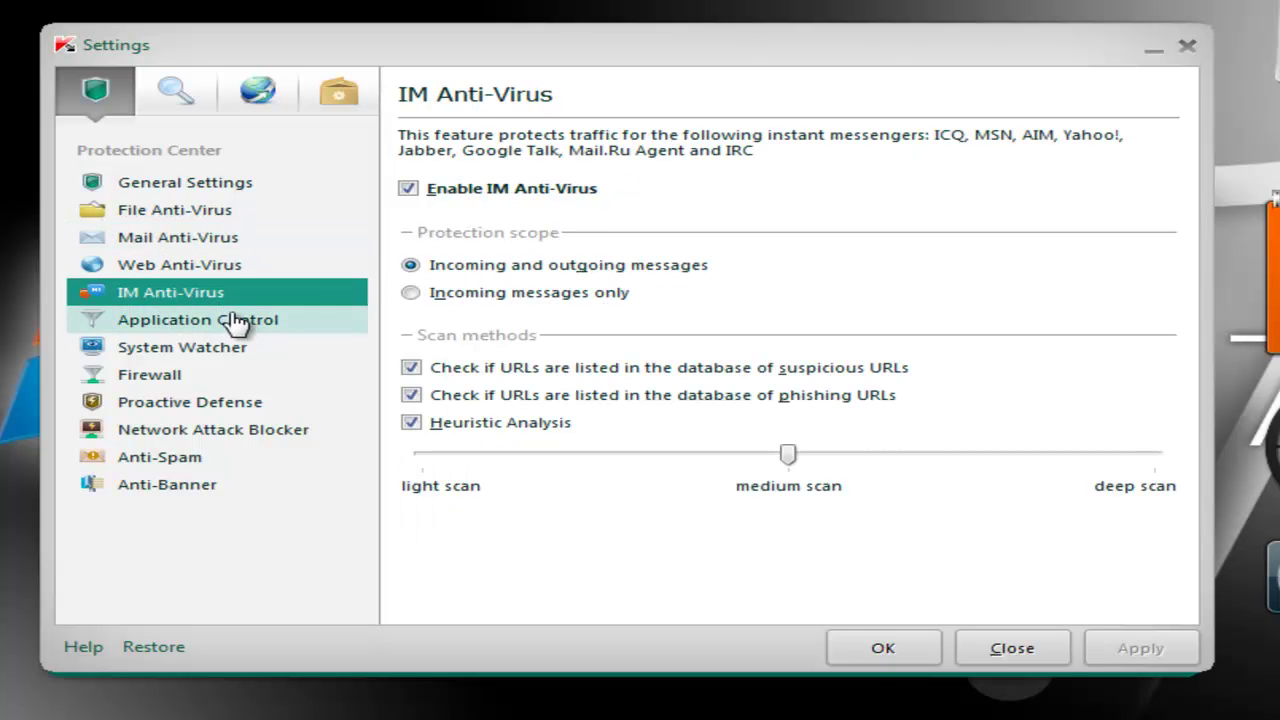
pyautogui.click(233, 329)
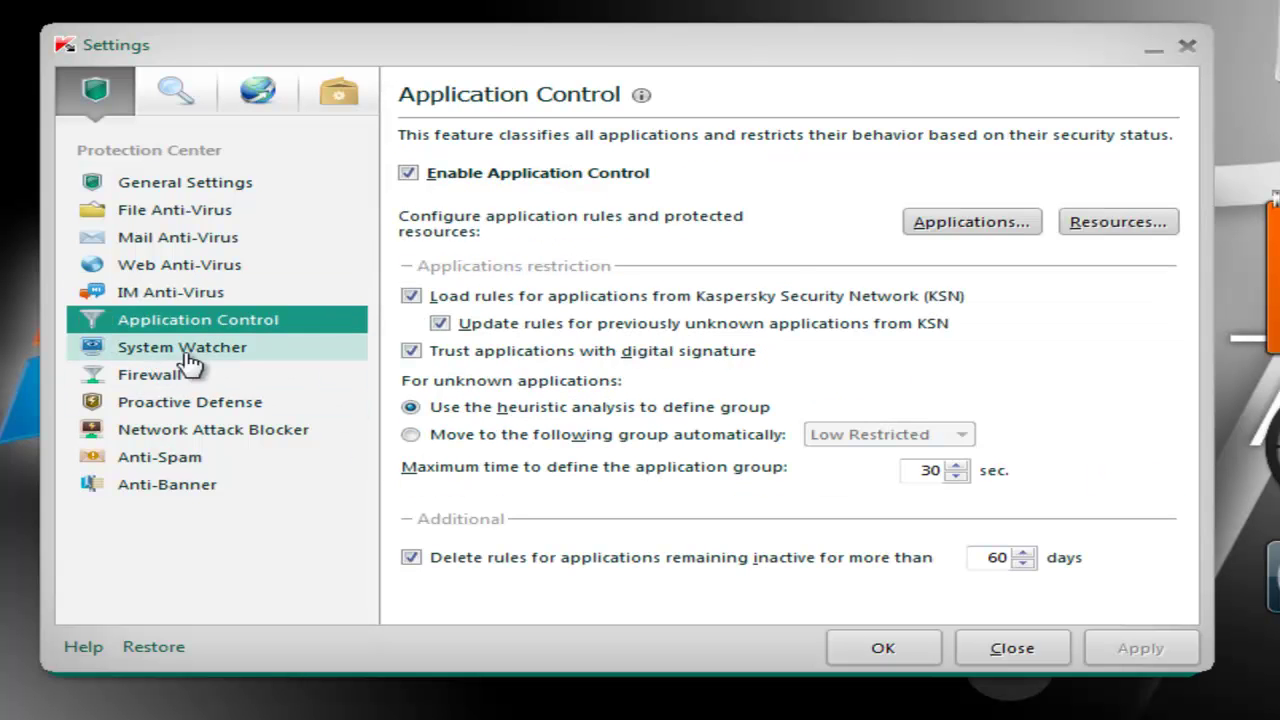
pyautogui.click(226, 352)
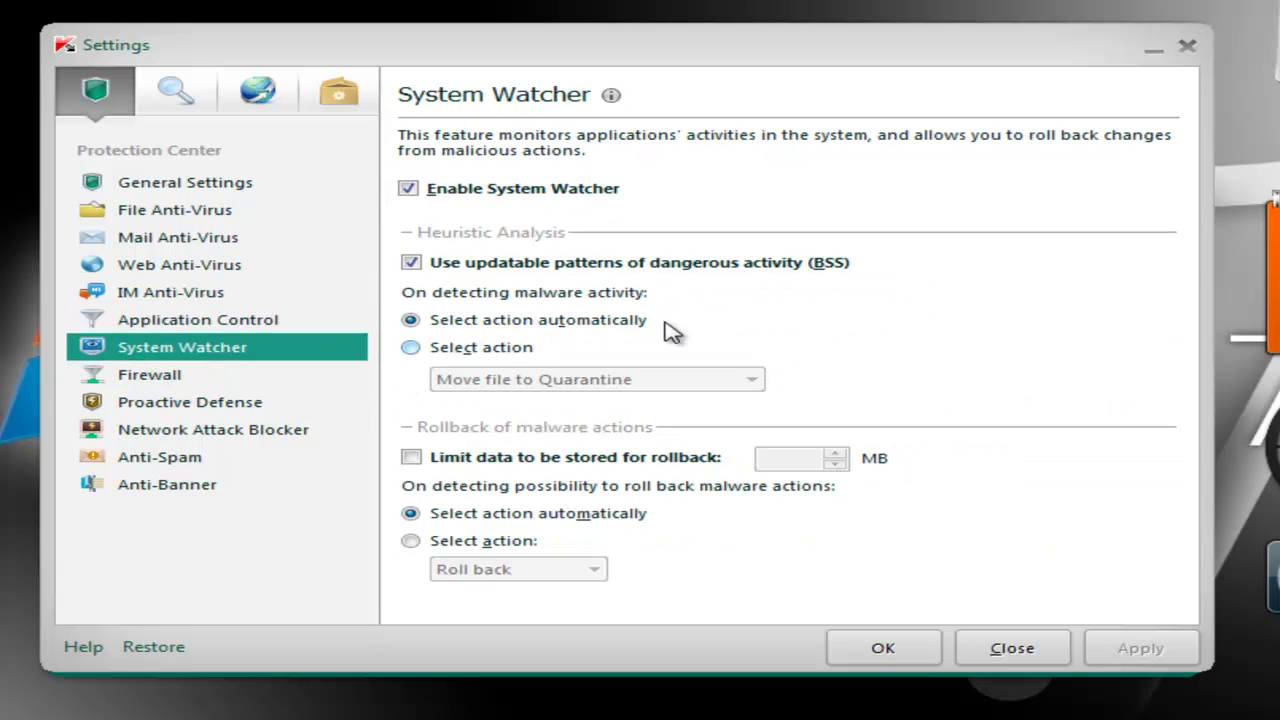
pyautogui.click(150, 382)
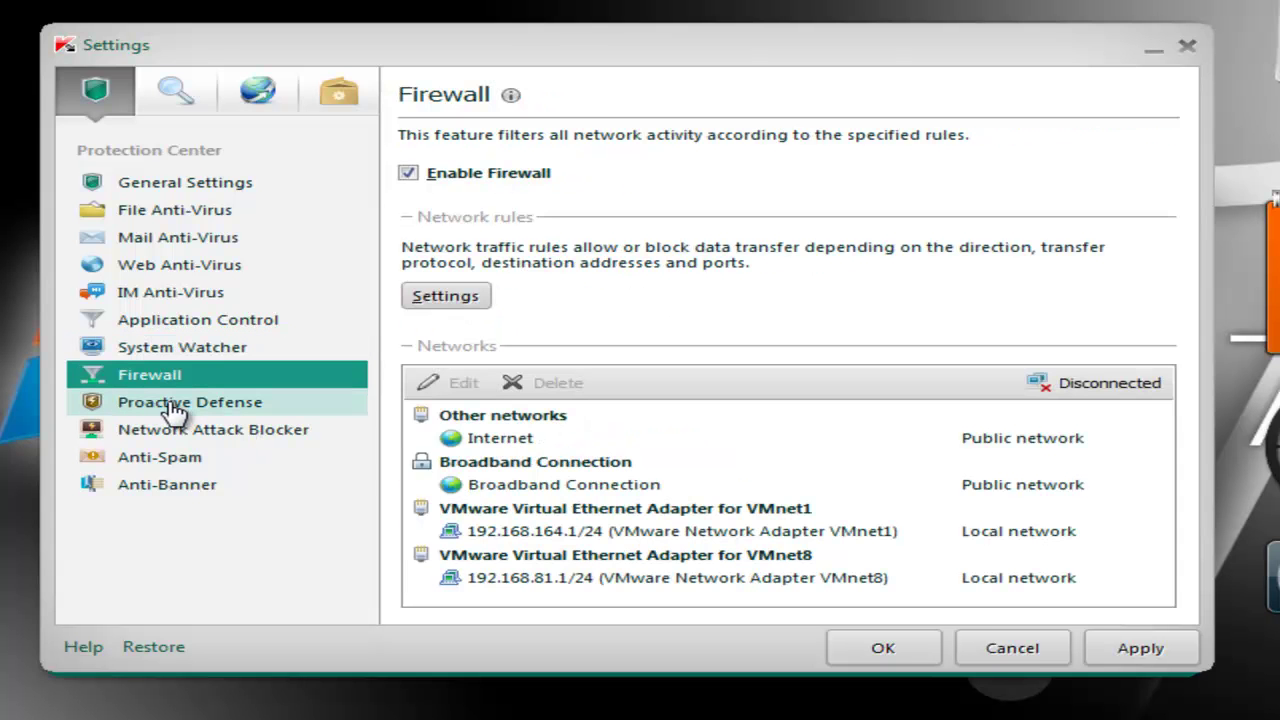
pyautogui.click(212, 405)
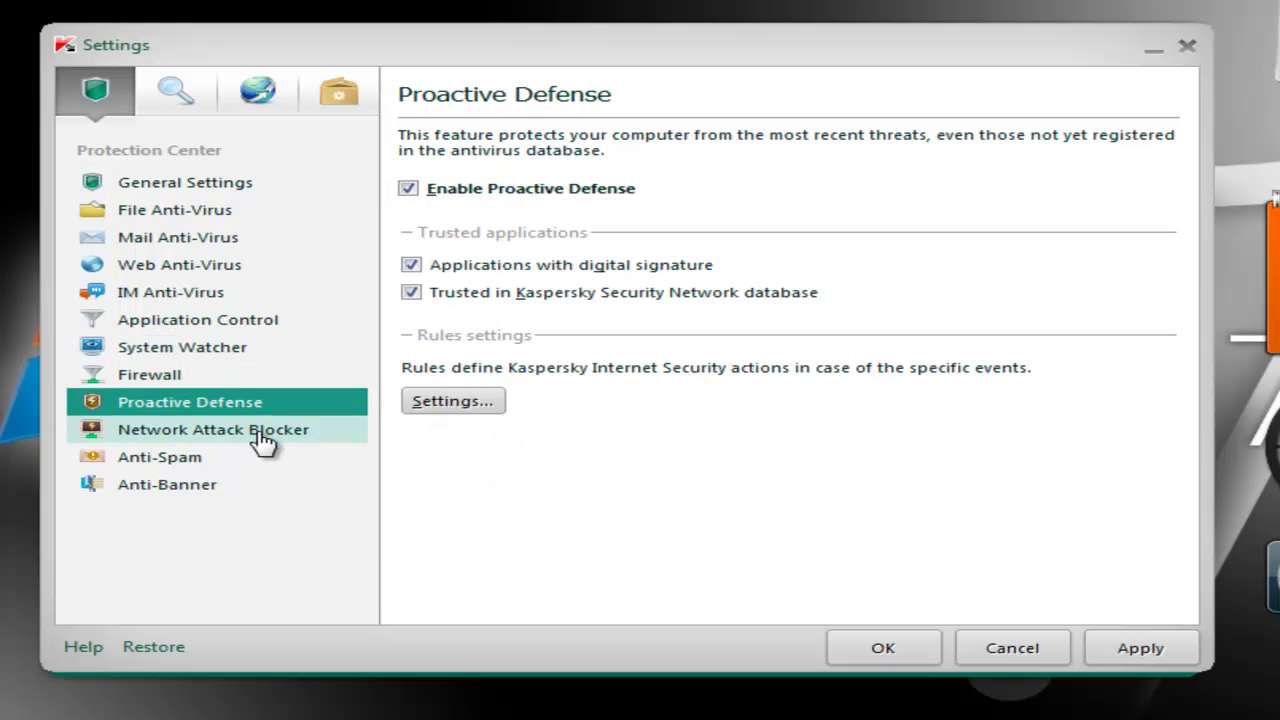
pyautogui.click(280, 433)
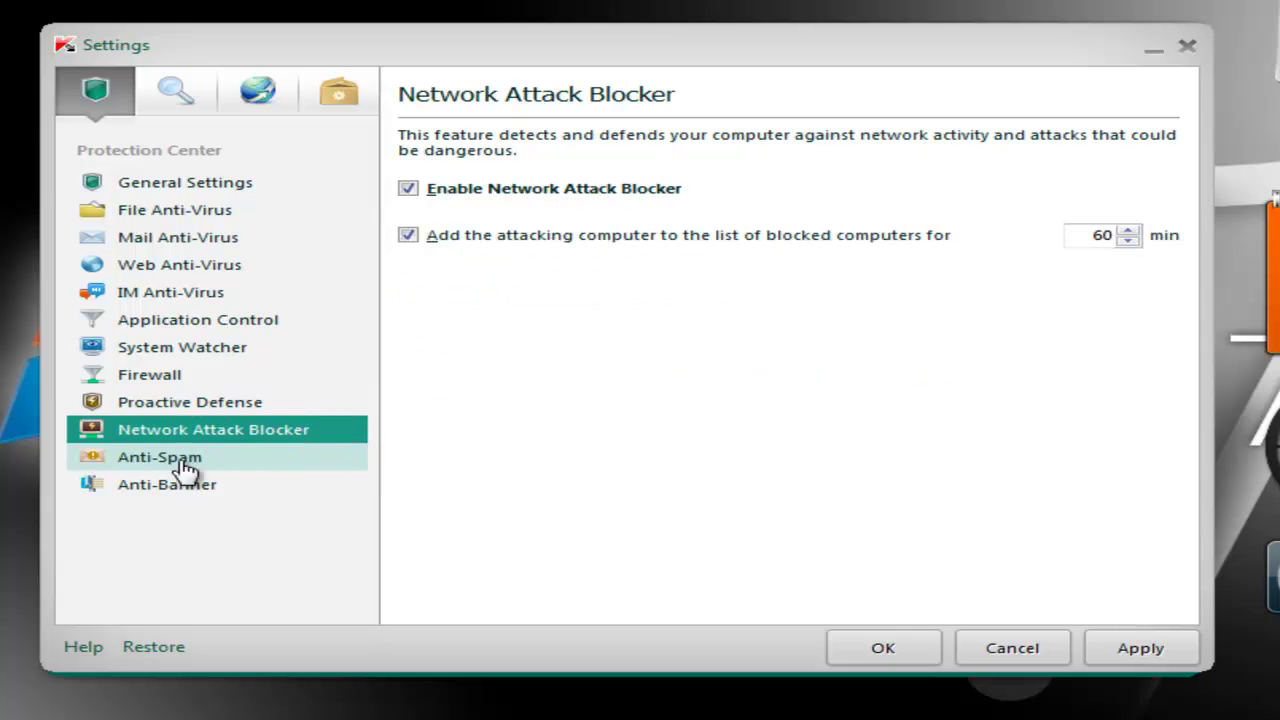
pyautogui.click(224, 458)
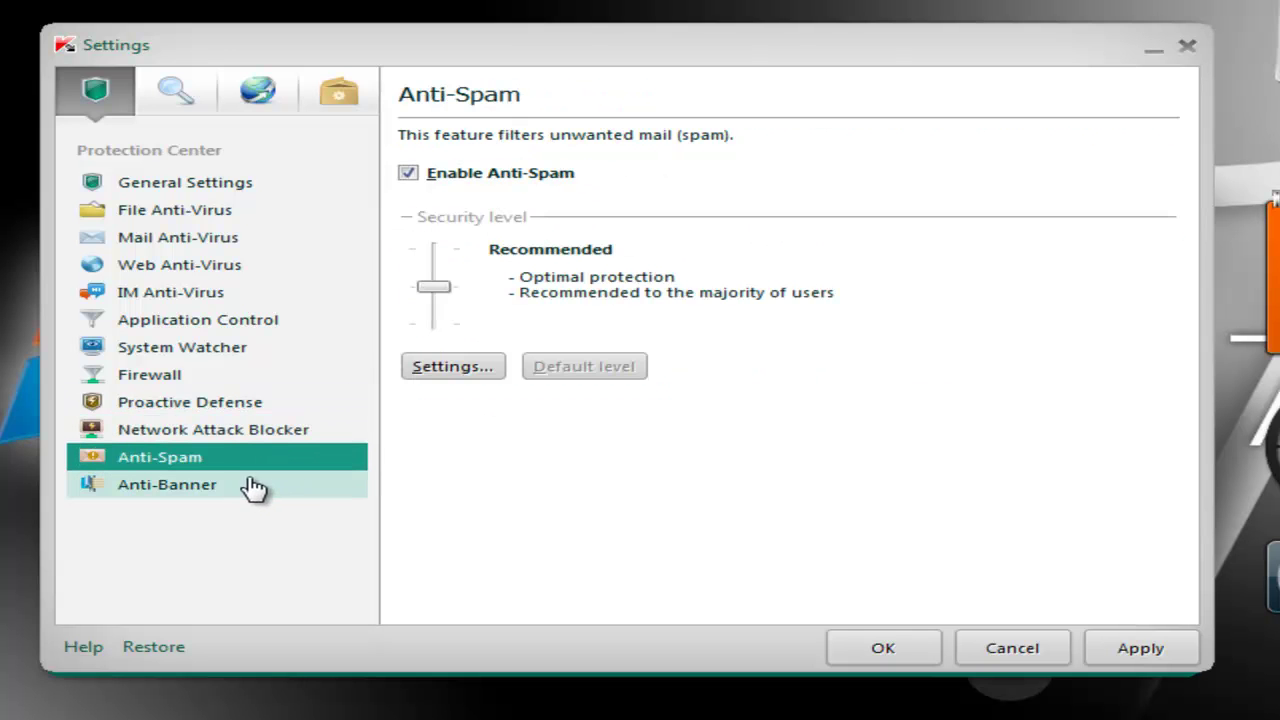
pyautogui.click(251, 486)
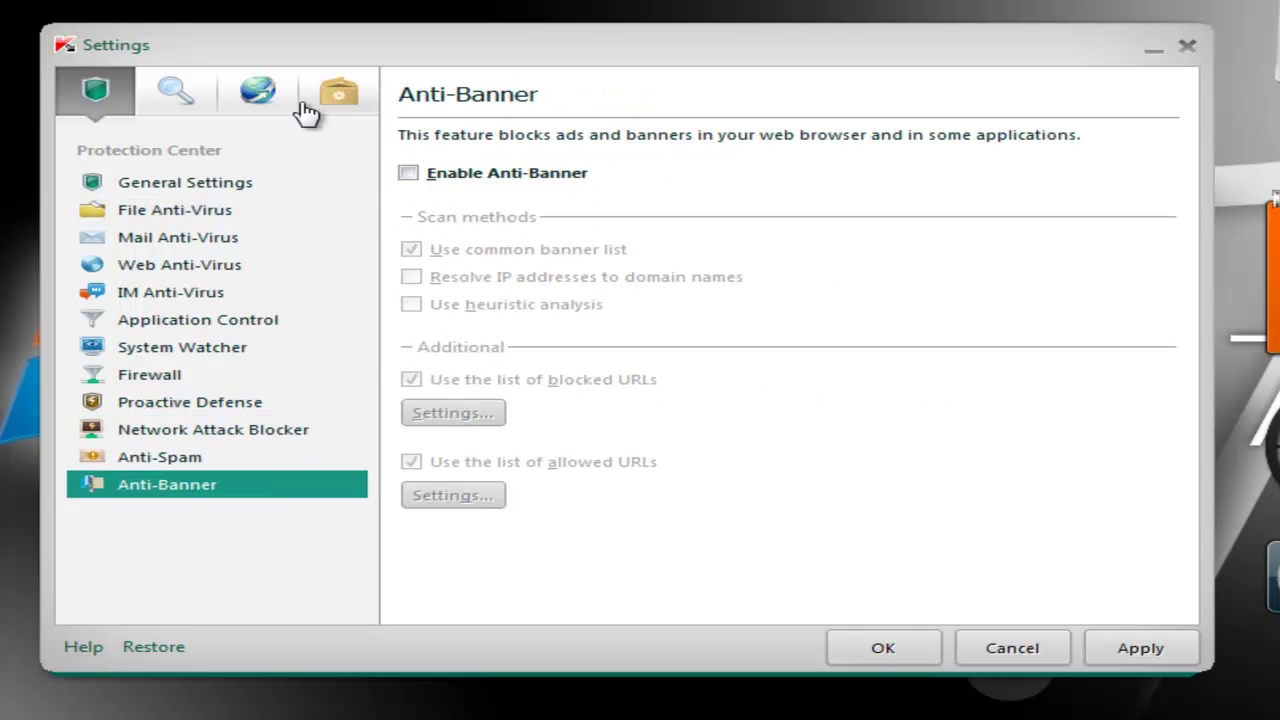
pyautogui.click(211, 101)
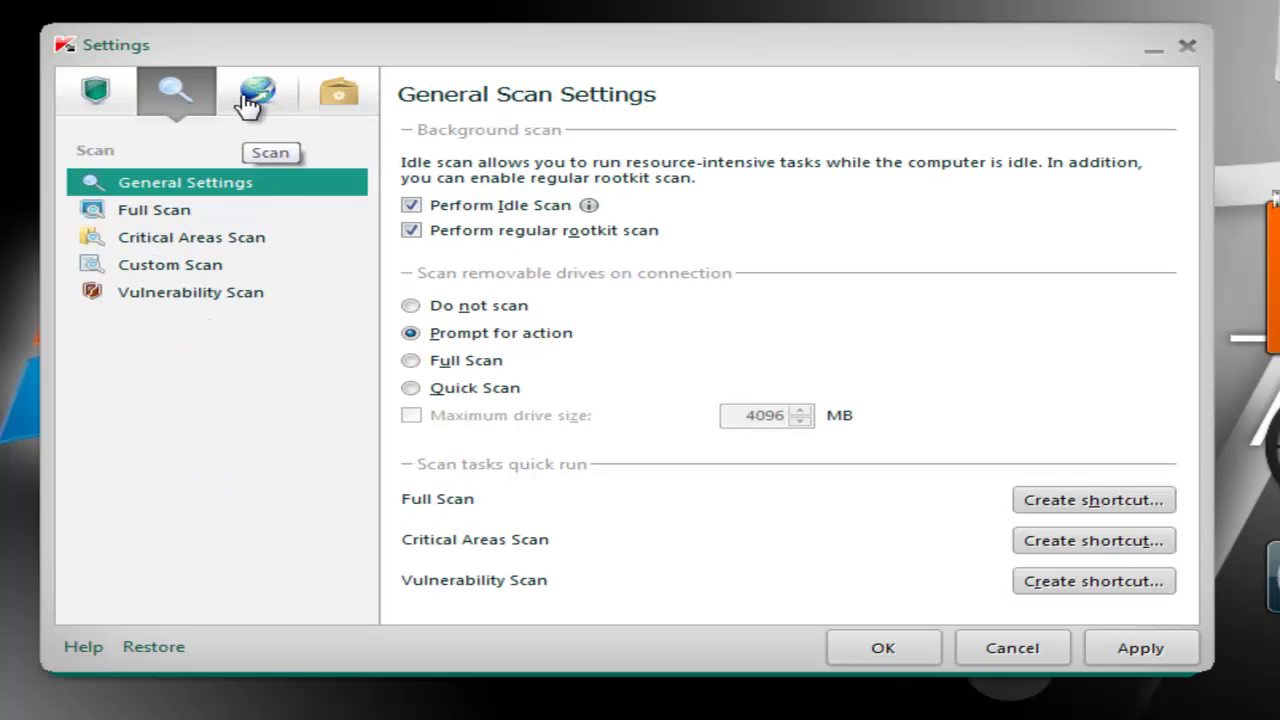
# Browse the Update settings and the Compatibility, Self-Defense and Battery Saving pages, then cancel the settings without saving
pyautogui.click(250, 100)
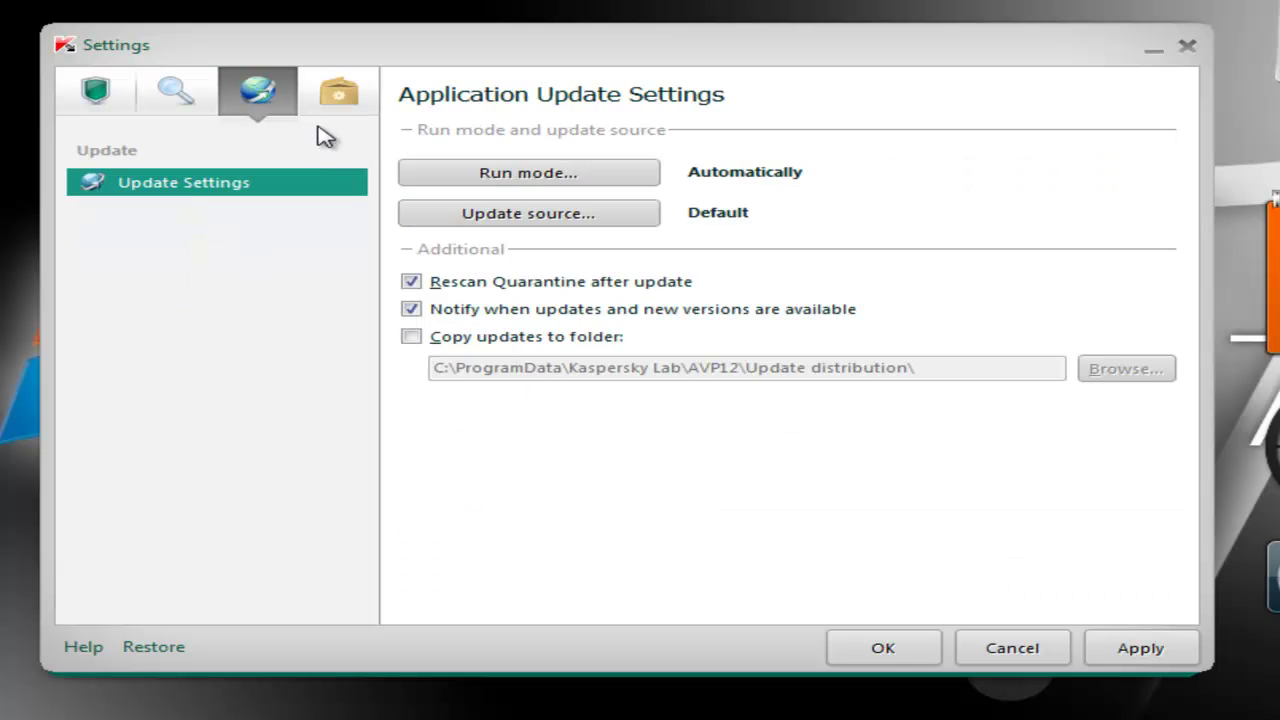
pyautogui.click(341, 104)
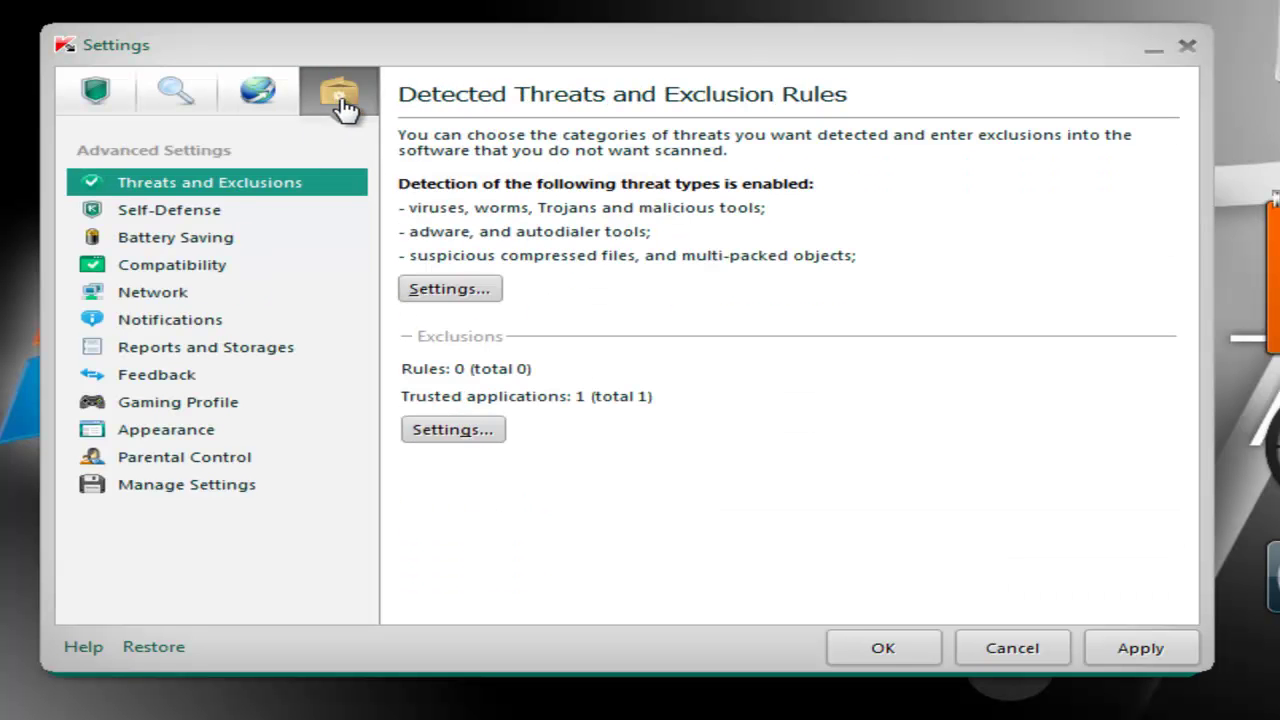
pyautogui.click(210, 268)
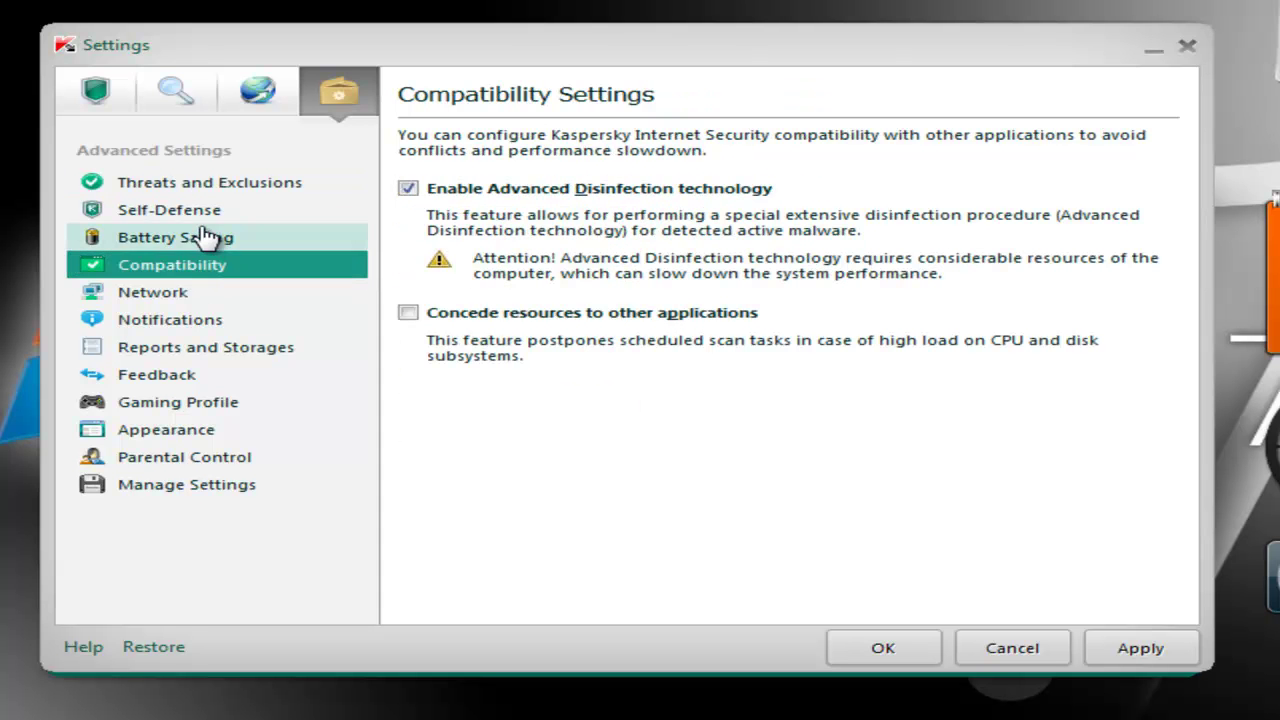
pyautogui.click(292, 224)
pyautogui.click(250, 239)
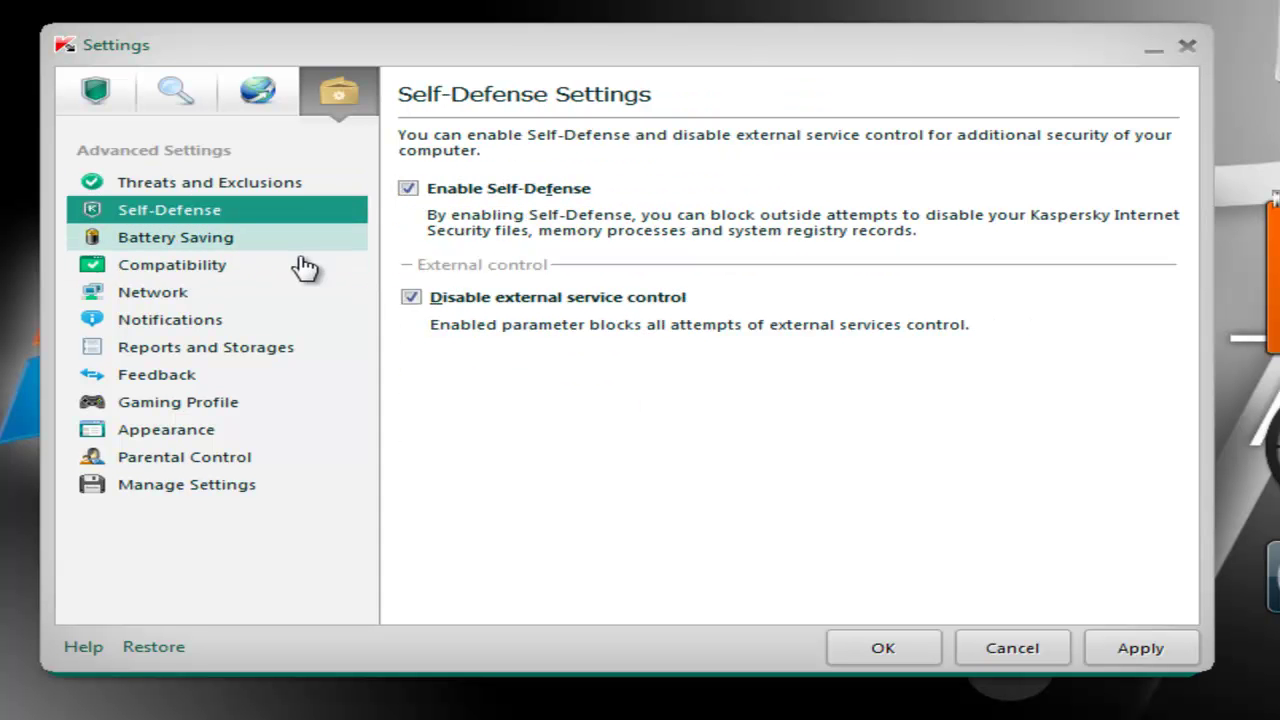
pyautogui.click(97, 88)
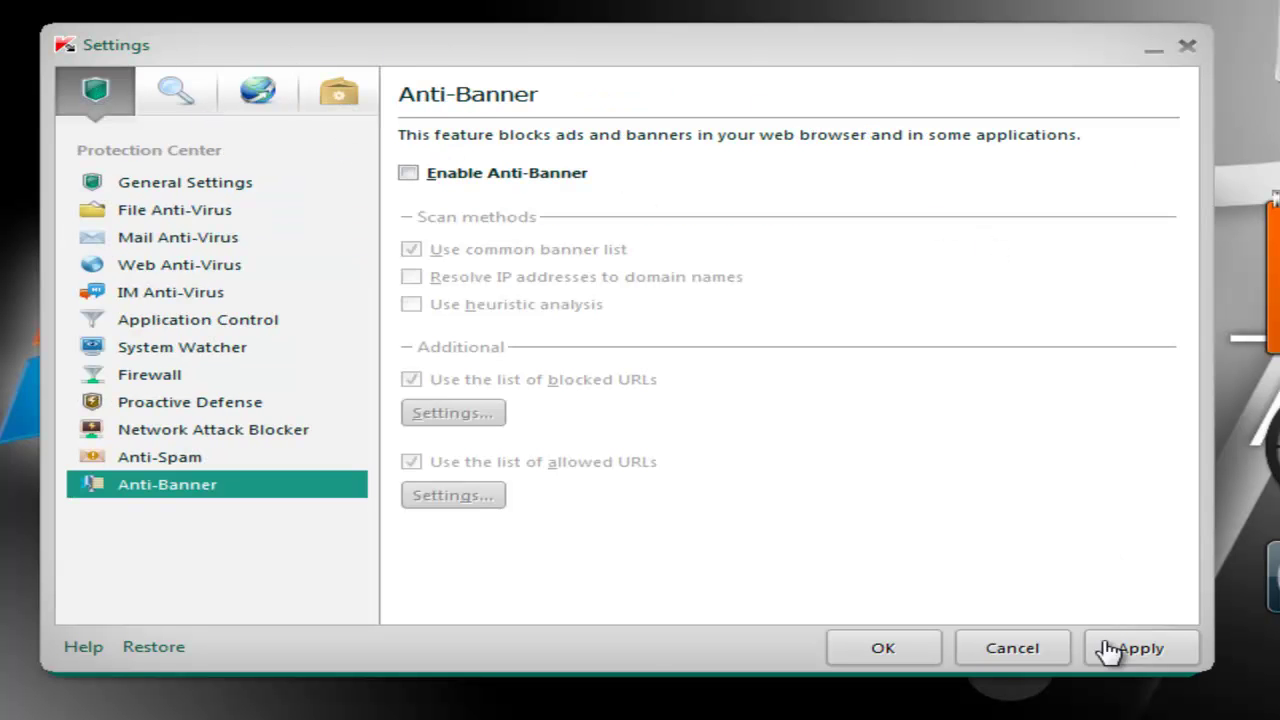
pyautogui.click(1001, 655)
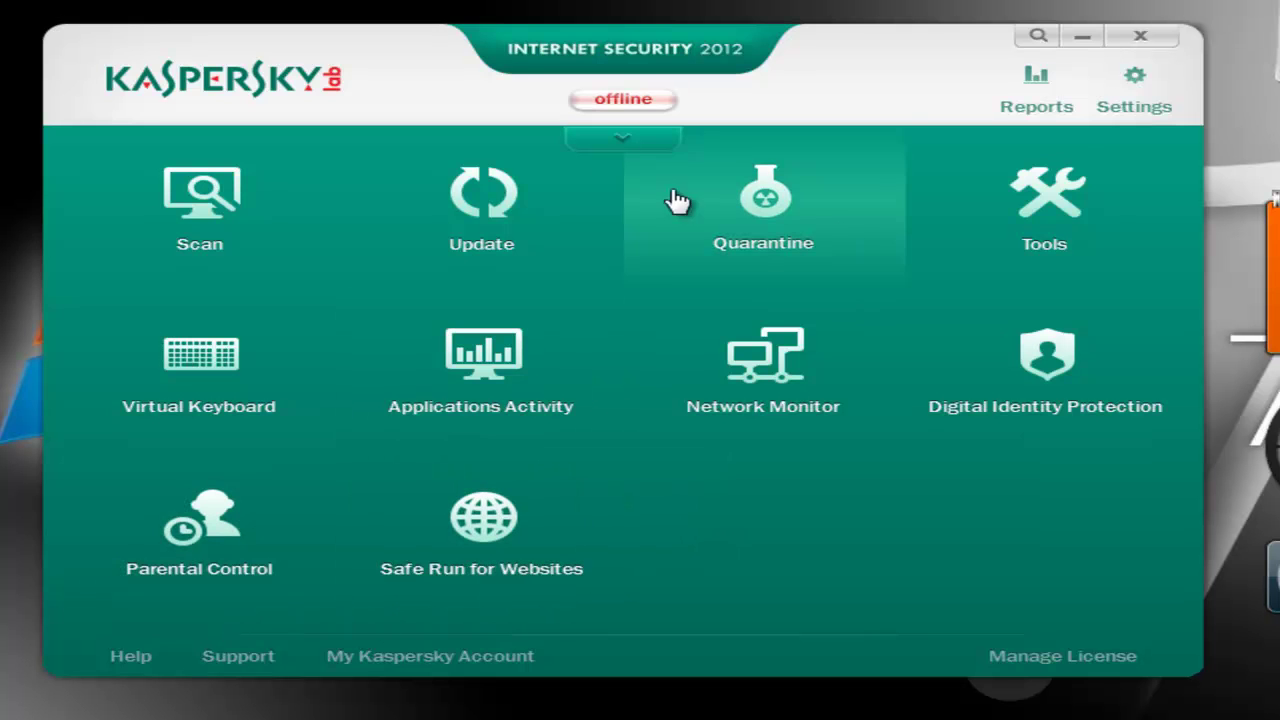
# Collapse the tool tiles to show the Computer is protected status panel again
pyautogui.click(609, 131)
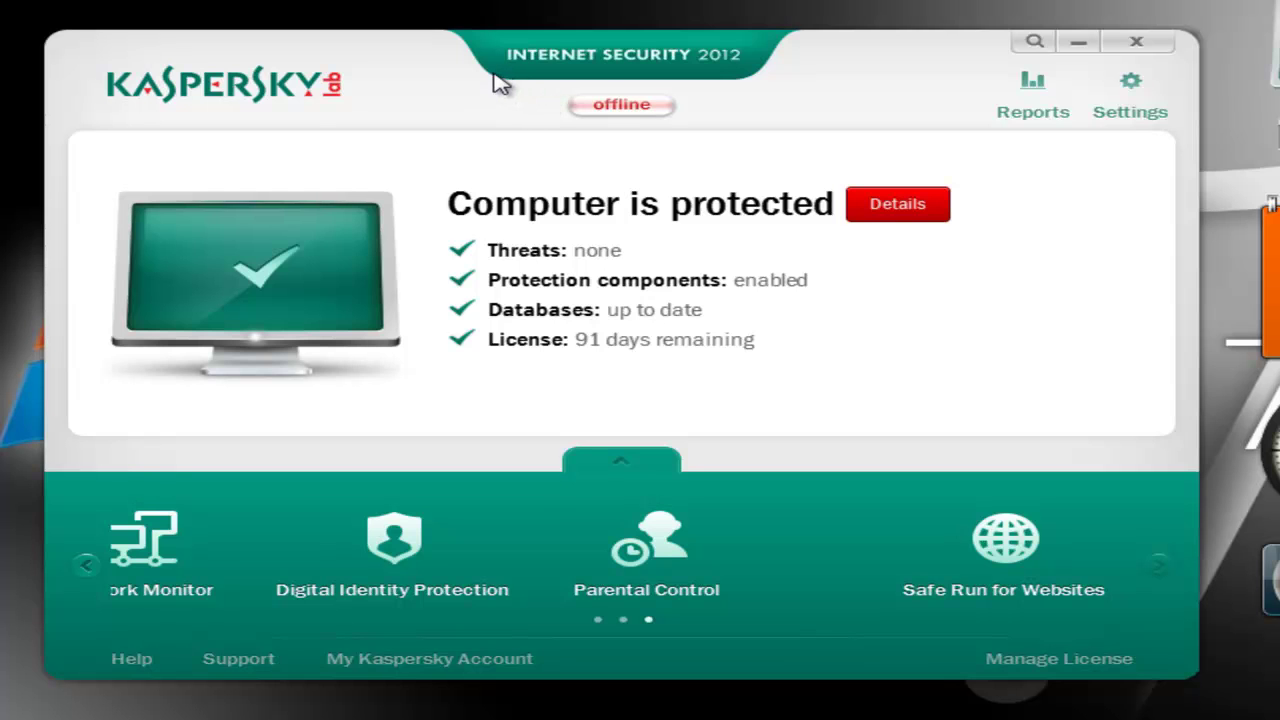
# Open the Kaspersky Security Network page from the offline badge under the title
pyautogui.click(594, 106)
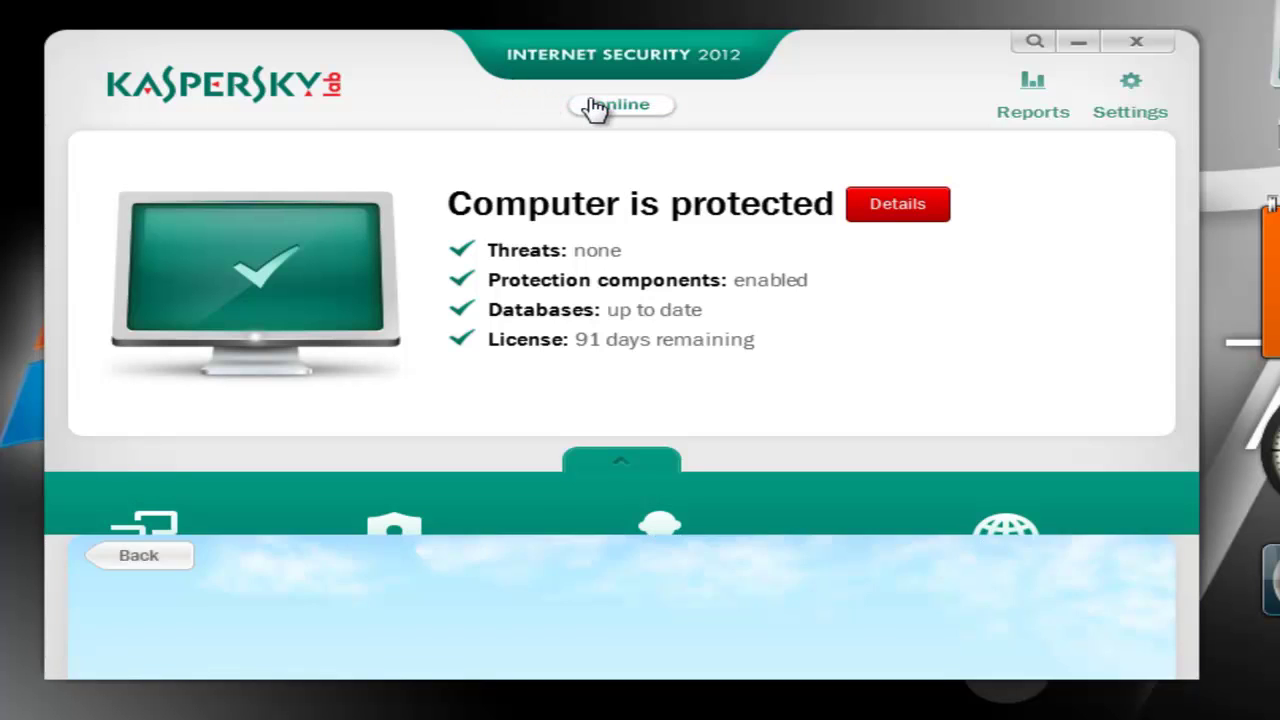